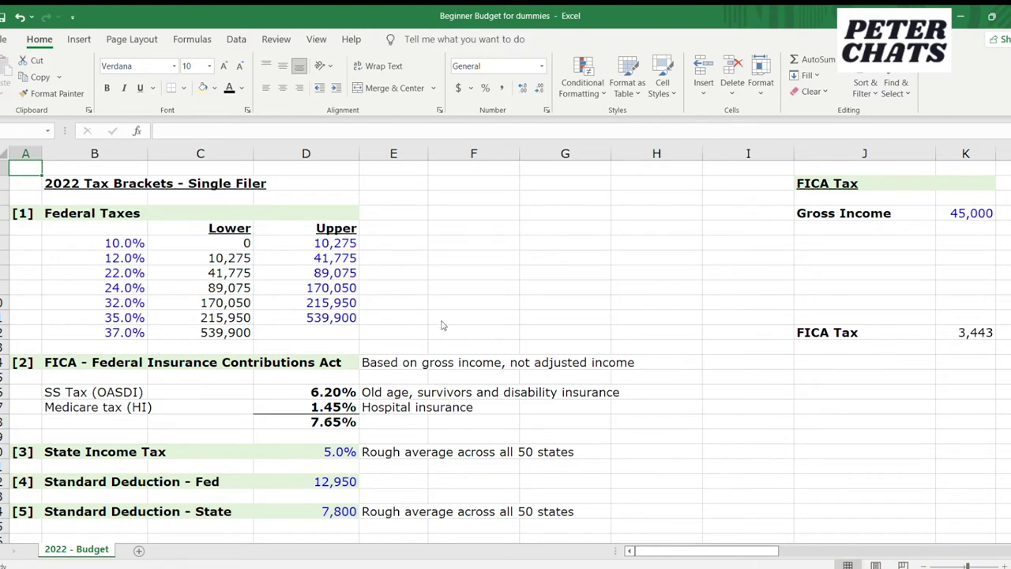
Return to the top-left of the sheet and select the 2022 Tax Brackets title.
click(395, 271)
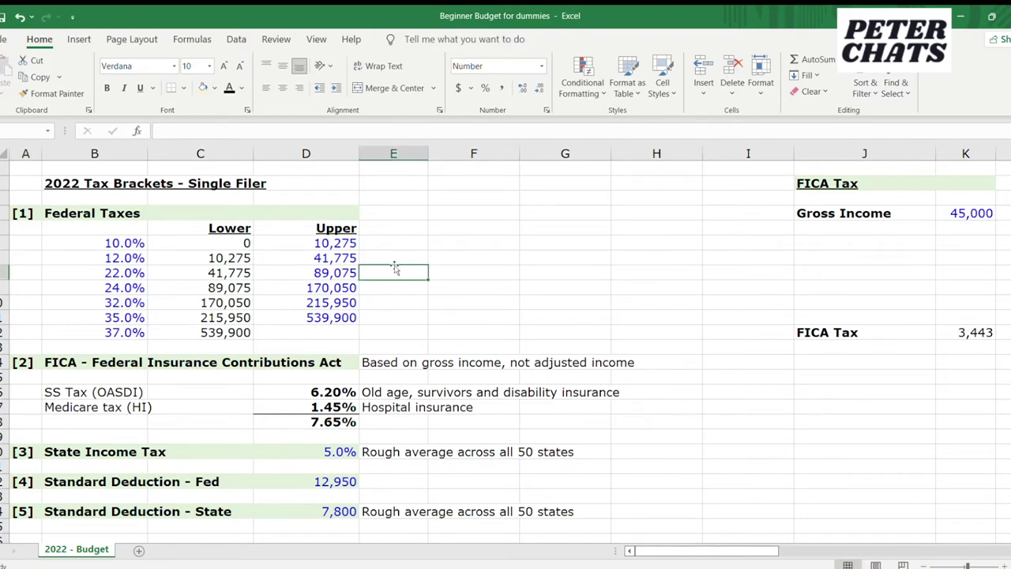
key(Left)
key(Up)
key(Up)
key(Up)
key(Up)
key(Up)
key(Up)
key(Up)
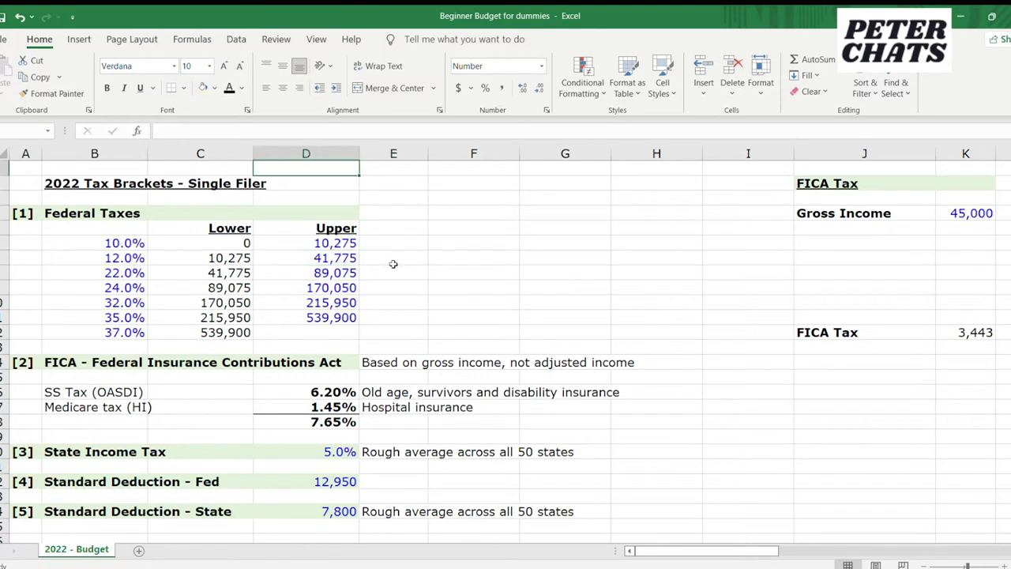
key(Left)
key(Left)
key(Left)
key(Right)
key(Down)
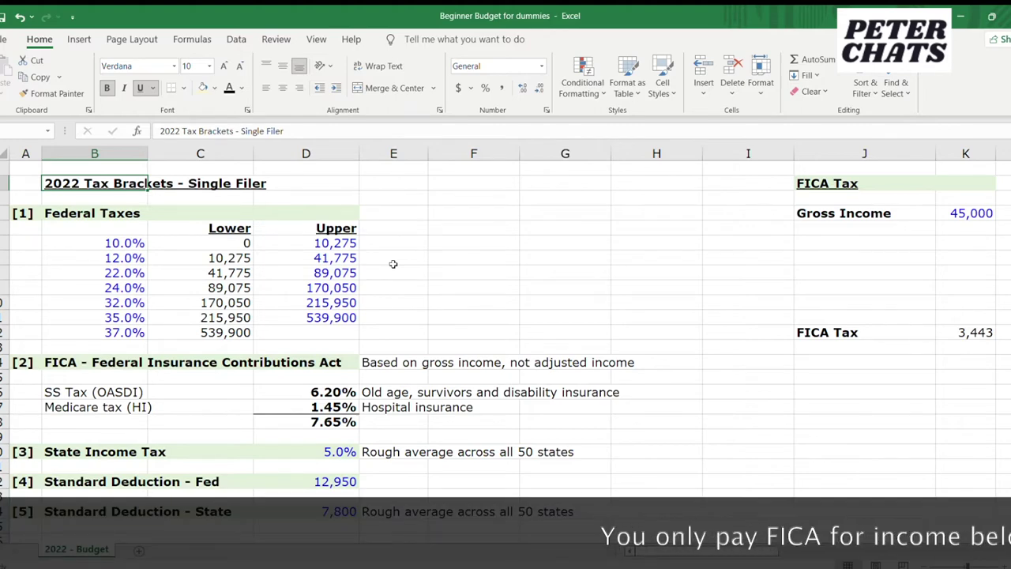
Review the 5.0% state income tax rate and the standard deduction amounts.
key(Down)
key(Down)
key(Down)
key(Down)
key(Down)
key(Down)
key(Down)
key(Down)
key(Down)
key(Down)
key(Down)
key(Down)
key(Down)
key(Down)
key(Down)
key(Down)
key(Down)
key(Down)
key(Down)
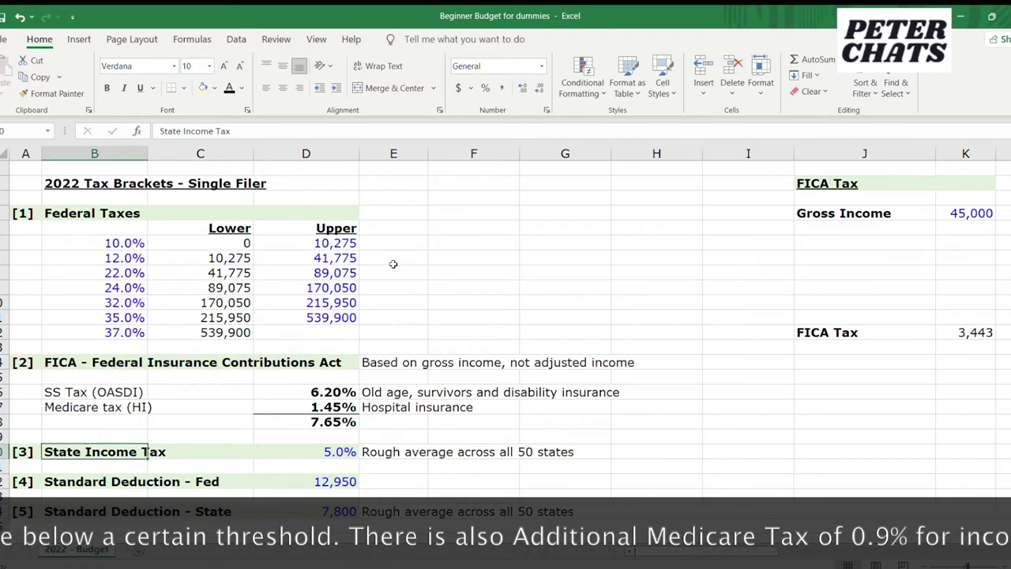
key(Right)
key(Right)
key(Down)
key(Down)
key(Left)
key(Left)
key(Left)
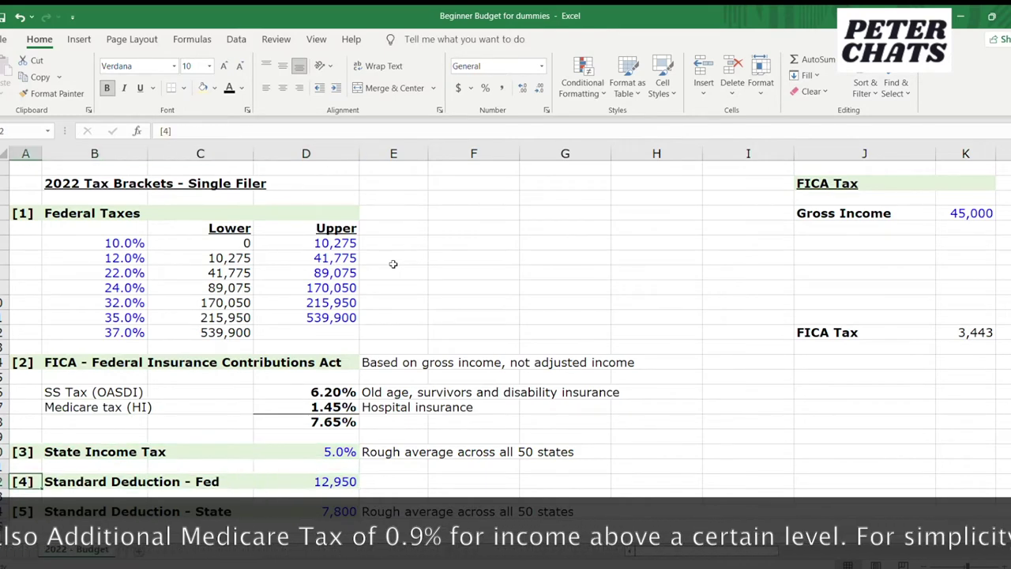
key(Right)
key(Down)
key(Down)
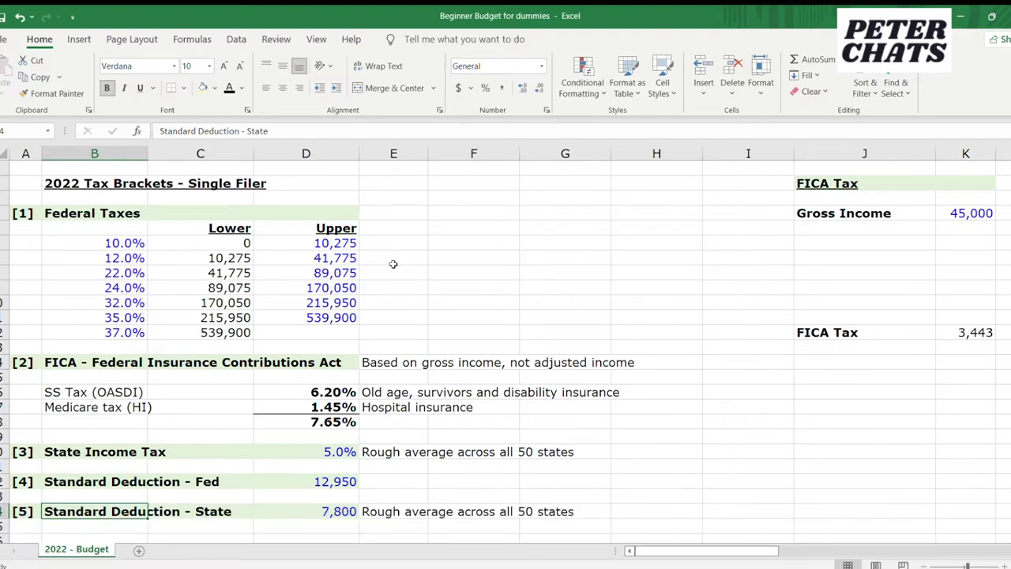
key(Up)
key(Up)
key(Up)
key(Up)
key(Up)
key(Up)
key(Right)
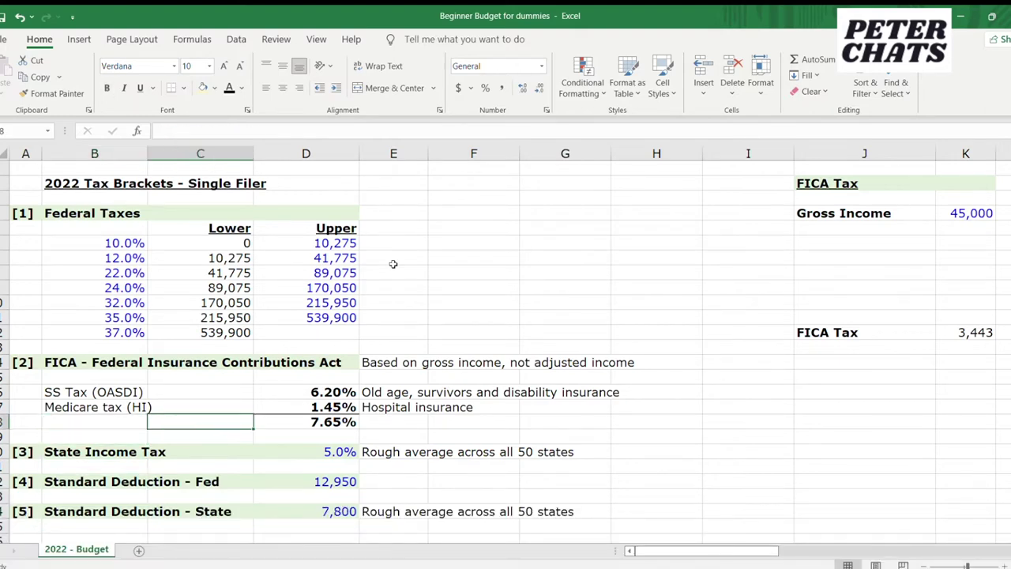
key(Right)
key(Down)
key(Down)
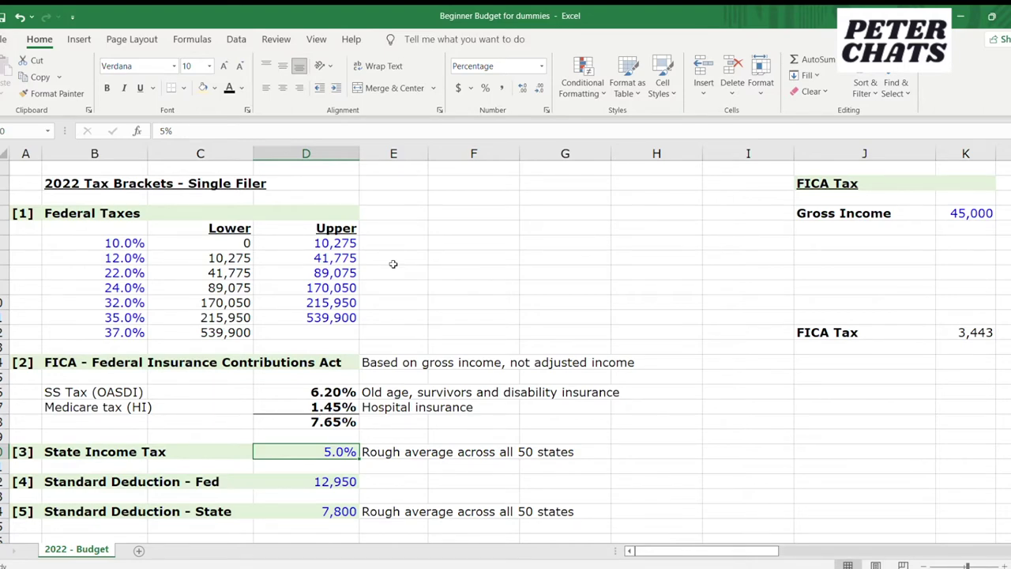
key(Down)
key(Down)
key(Down)
key(Down)
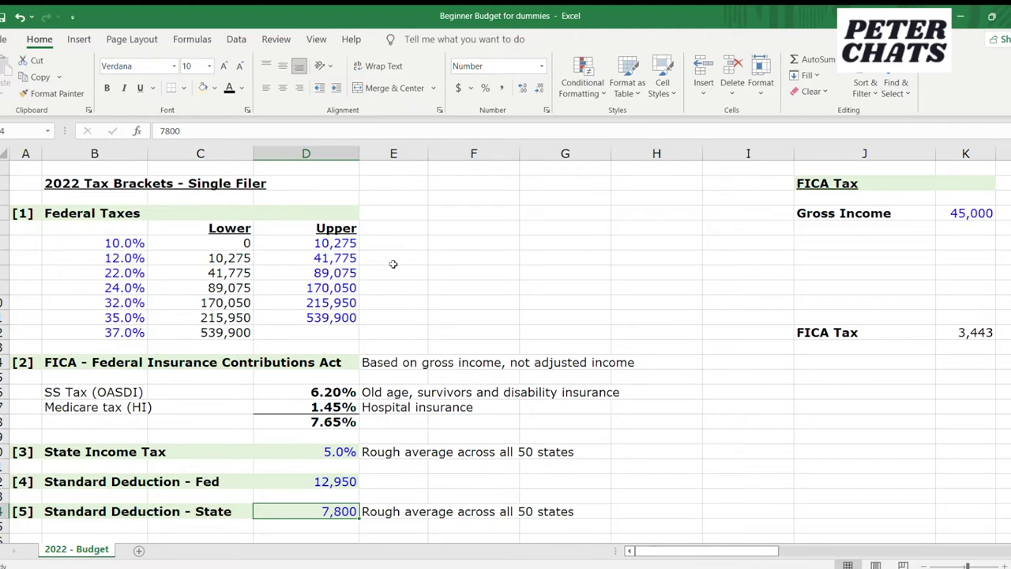
Move right to the FICA section and select the 3,443 FICA Tax result.
key(Right)
key(Right)
key(Right)
key(Right)
key(Right)
key(Right)
key(Right)
key(Right)
key(Right)
key(Right)
key(Right)
key(Right)
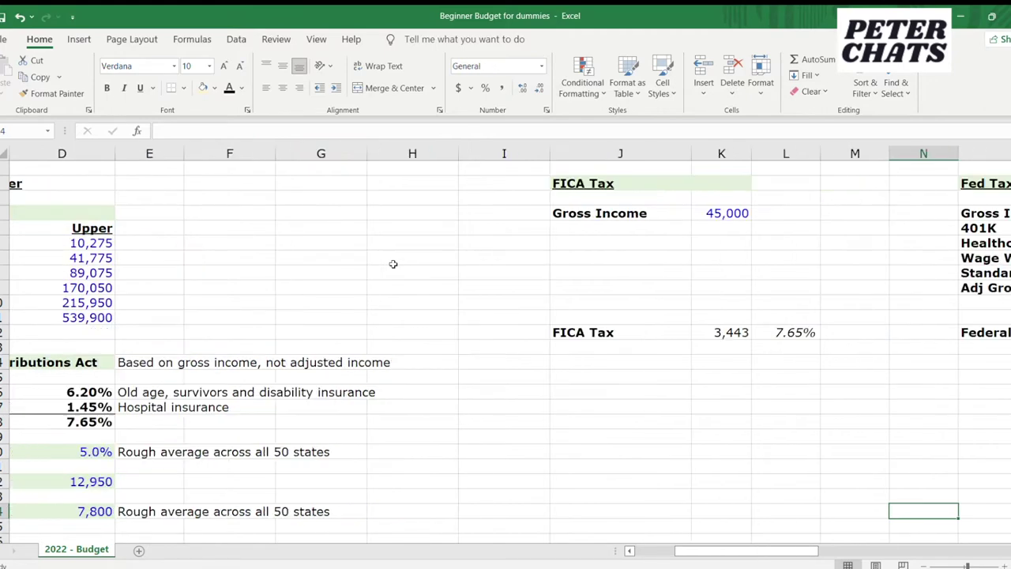
key(Left)
key(Up)
key(Up)
key(Up)
key(Up)
key(Up)
key(Up)
key(Up)
key(Up)
key(Up)
key(Up)
key(Up)
key(Up)
key(Up)
key(Up)
key(Up)
key(Up)
key(Up)
key(Up)
key(Up)
key(Up)
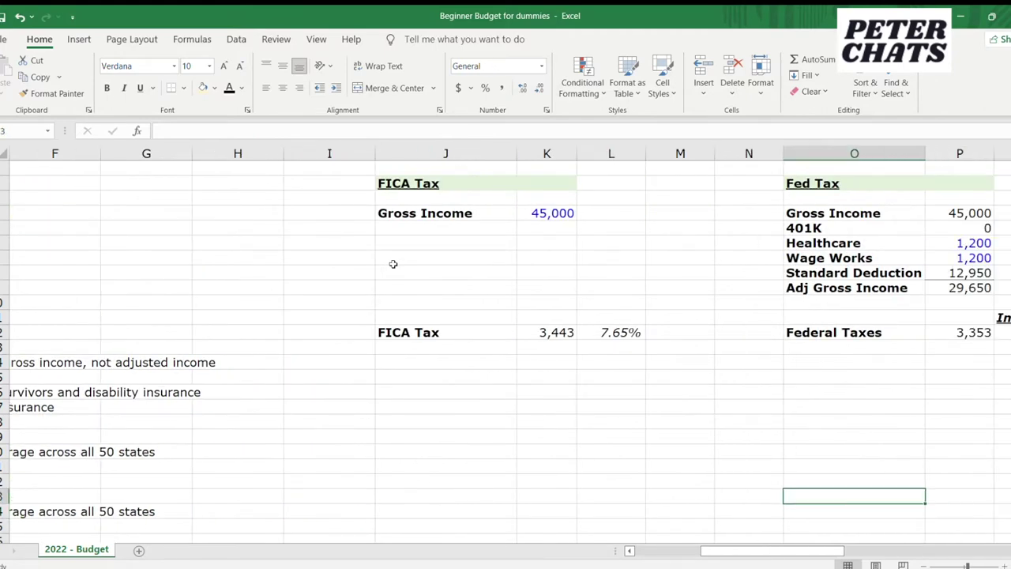
key(Left)
key(Down)
key(Left)
key(Left)
key(Down)
key(Left)
key(Down)
key(Left)
key(Right)
key(Down)
key(Down)
key(Down)
key(Down)
key(Down)
key(Down)
key(Down)
key(Down)
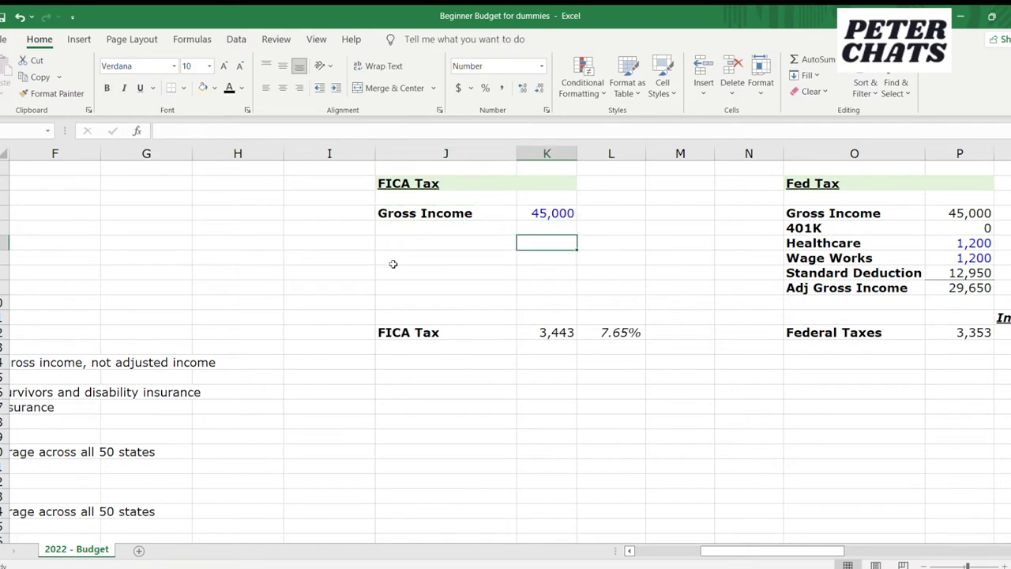
Inspect the FICA Tax label and value alongside the 7.65% FICA rate.
key(Left)
key(Left)
key(Right)
key(Right)
key(Right)
key(Left)
key(Left)
key(Right)
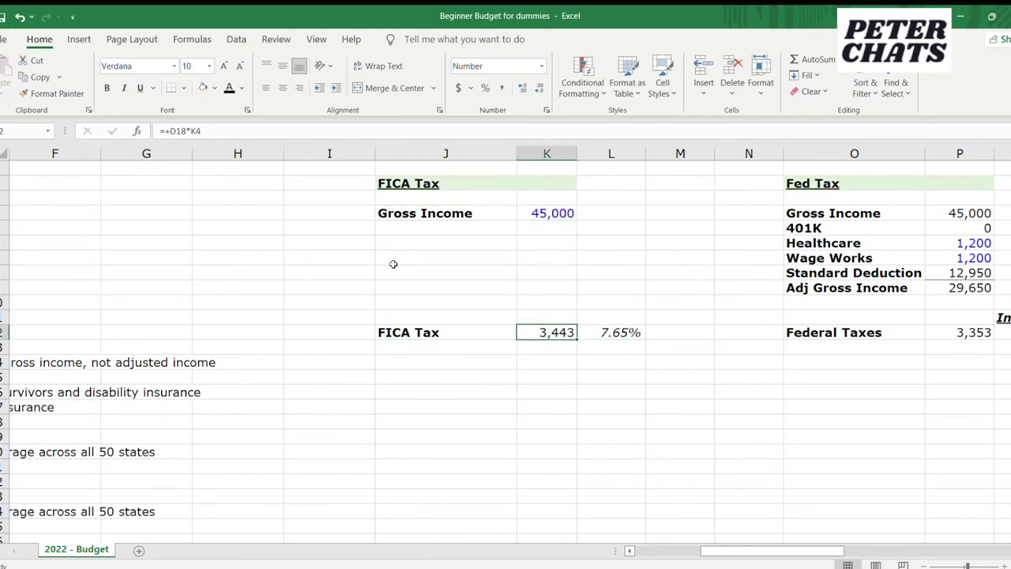
key(Left)
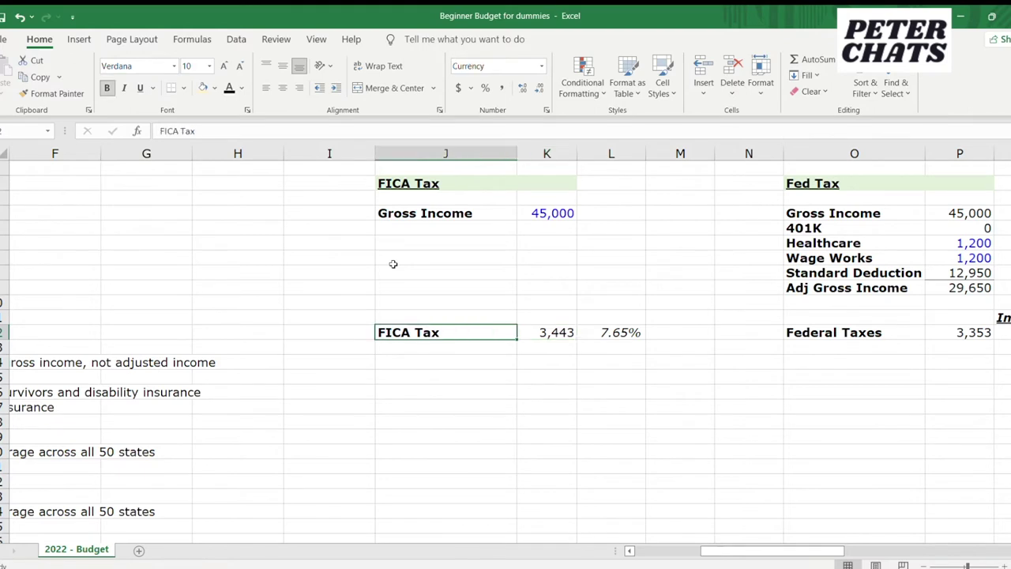
key(Right)
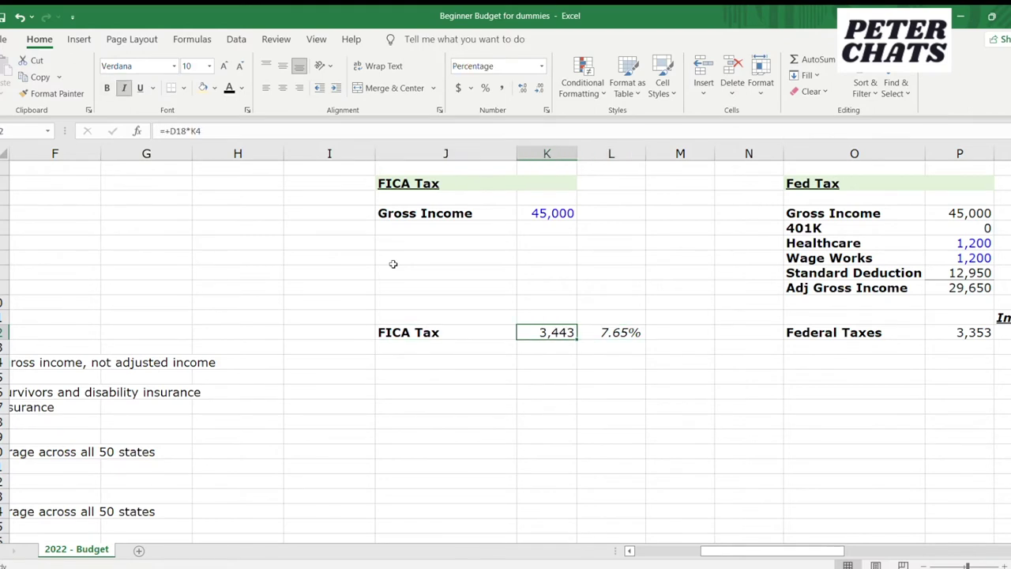
key(Right)
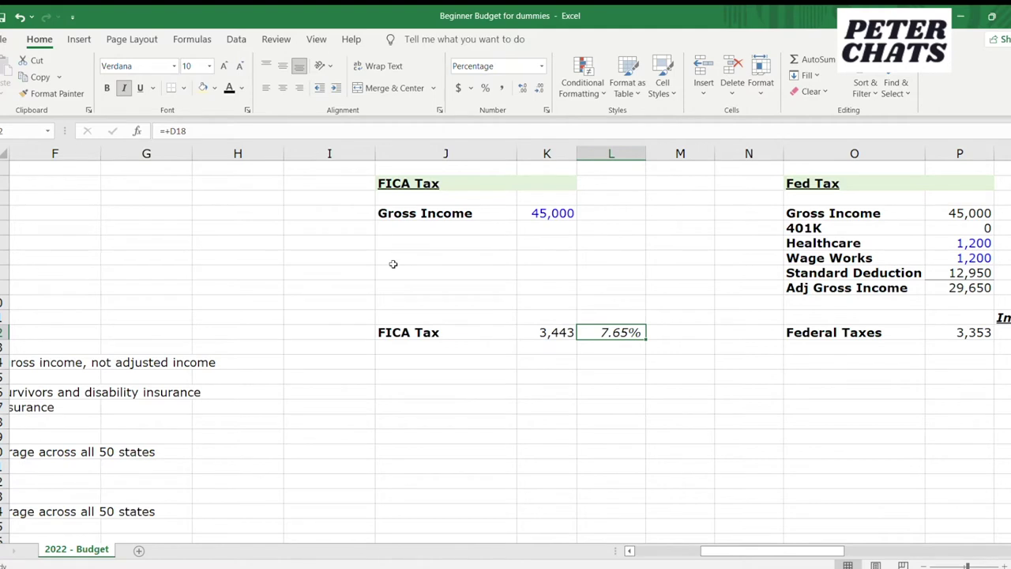
key(Left)
key(Left)
key(Right)
key(Right)
key(Left)
key(Up)
key(Up)
key(Up)
key(Up)
key(Up)
key(Up)
key(Up)
key(Up)
key(Up)
key(Up)
key(Down)
key(Down)
key(Down)
key(Down)
key(Down)
key(Down)
key(Down)
key(Down)
key(Down)
key(Down)
key(Left)
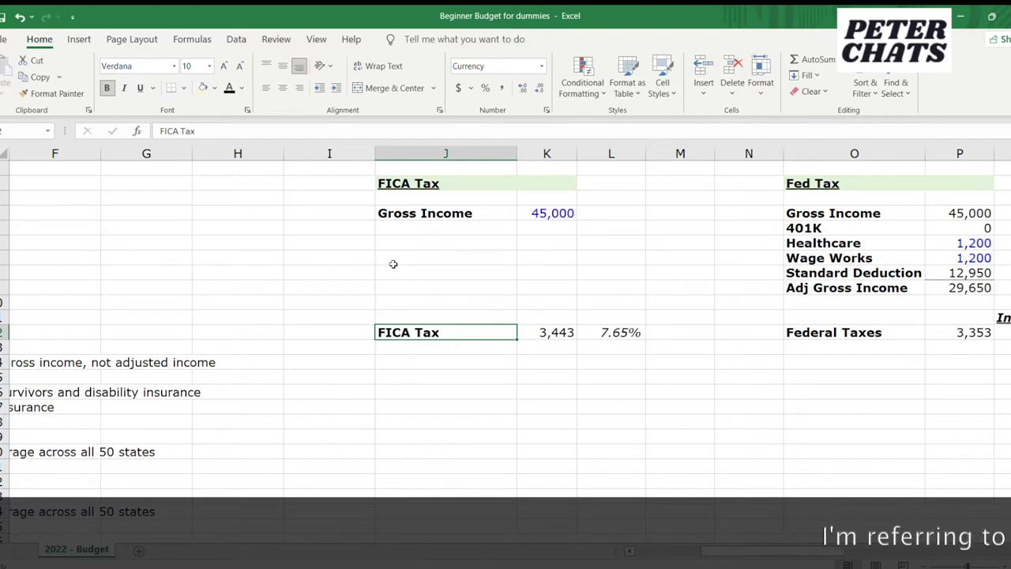
Confirm the FICA Tax formula multiplies the 45,000 gross income by the 7.65% rate.
key(Right)
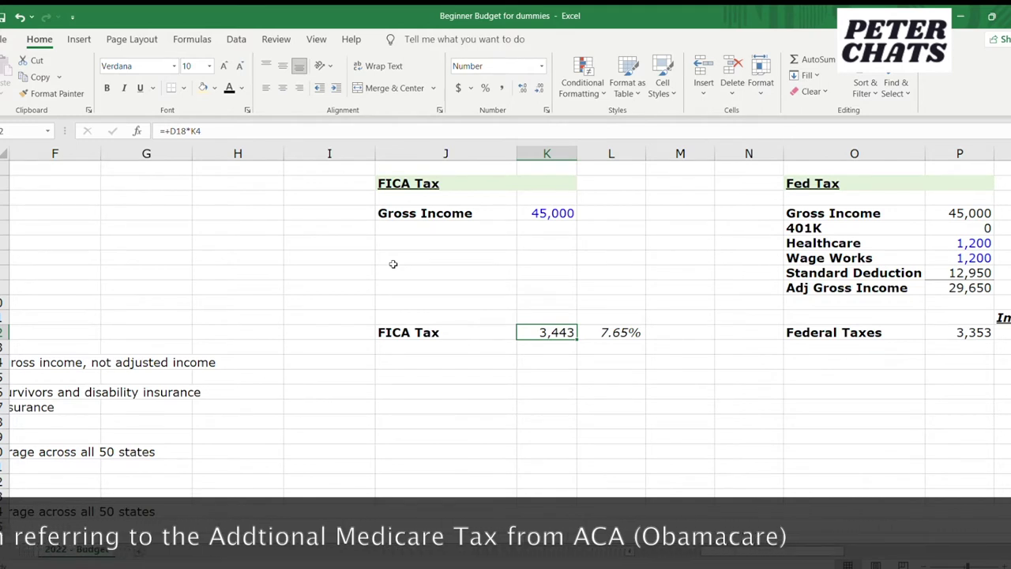
key(Right)
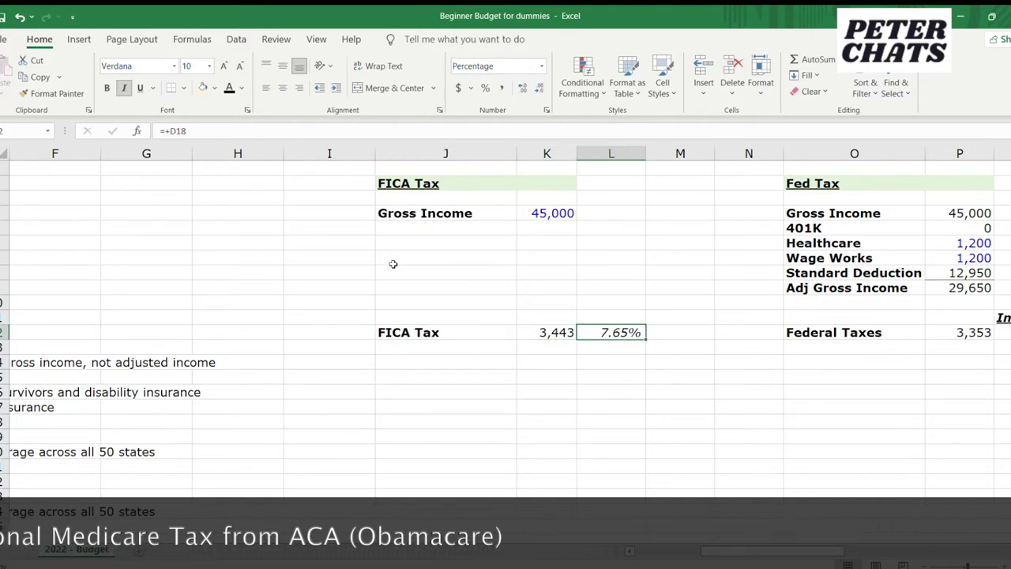
key(Left)
key(Up)
key(Up)
key(Up)
key(Up)
key(Up)
key(Up)
key(Up)
key(Up)
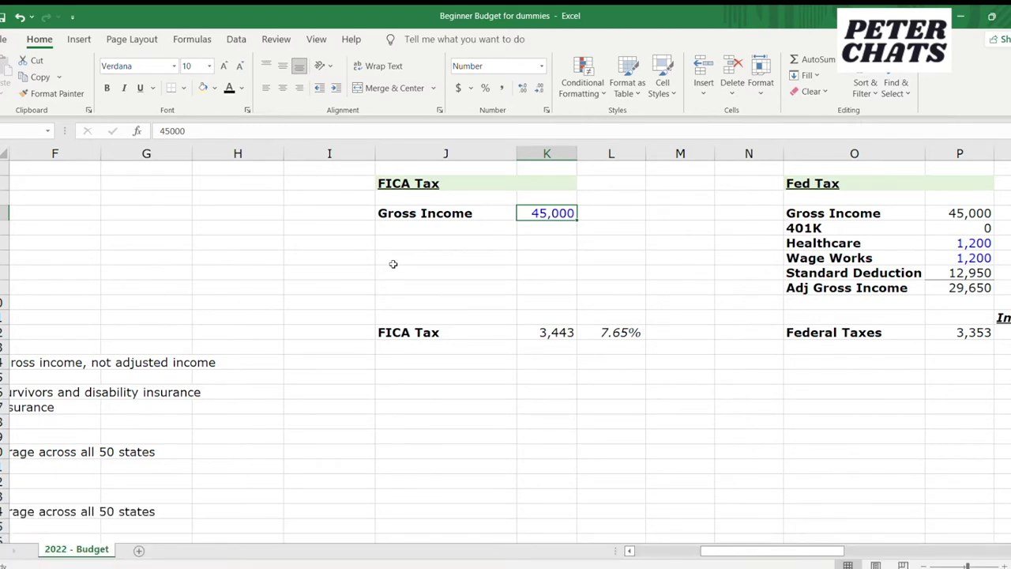
key(Down)
key(Down)
key(Down)
key(Down)
key(Down)
key(Down)
key(Down)
key(Down)
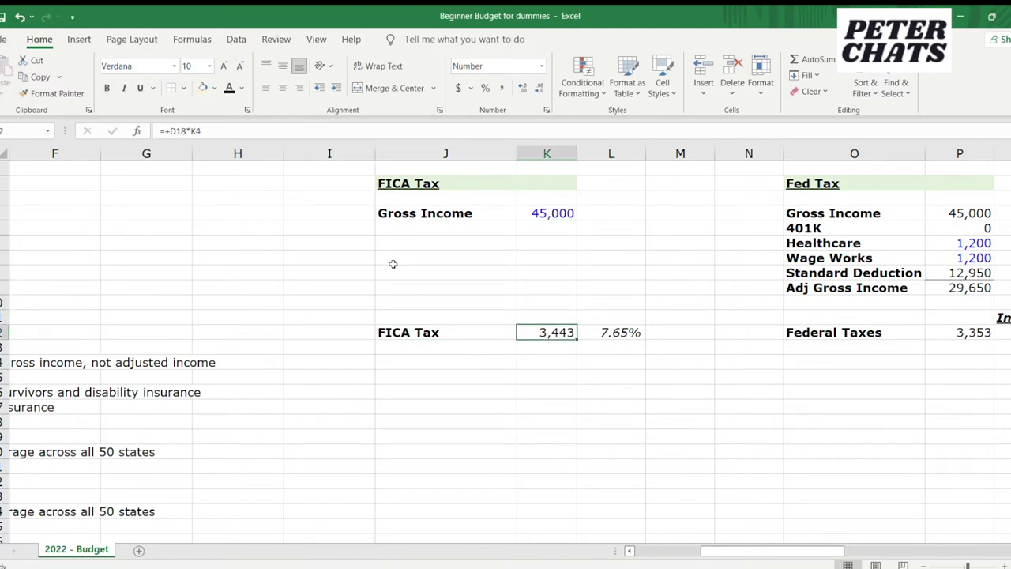
key(Right)
key(Right)
key(Right)
key(Right)
key(Right)
key(Right)
key(Right)
key(Right)
key(Right)
key(Right)
key(Right)
key(Left)
key(Left)
key(Left)
key(Left)
key(Left)
key(Left)
key(Left)
key(Left)
key(Left)
key(Left)
key(Left)
key(Right)
key(Right)
key(Right)
key(Up)
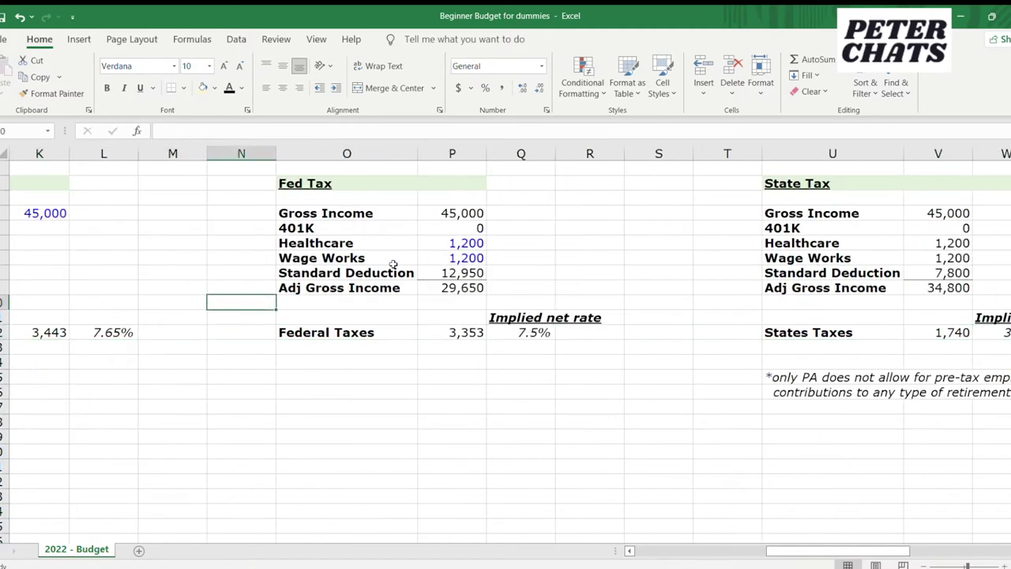
key(Up)
key(Right)
key(Up)
key(Up)
key(Up)
key(Up)
key(Up)
key(Up)
key(Right)
key(Down)
key(Down)
key(Left)
key(Right)
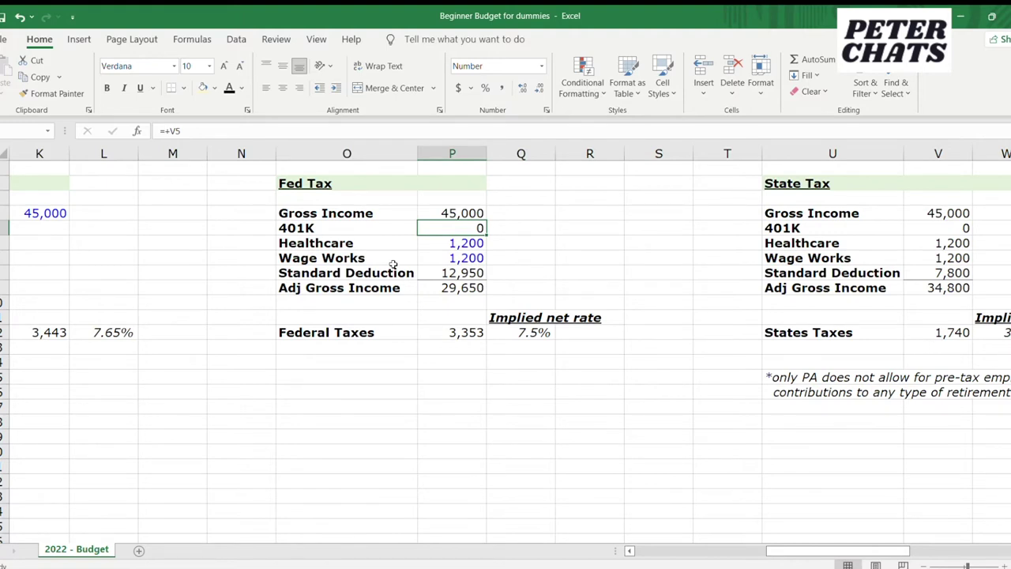
key(Down)
key(Left)
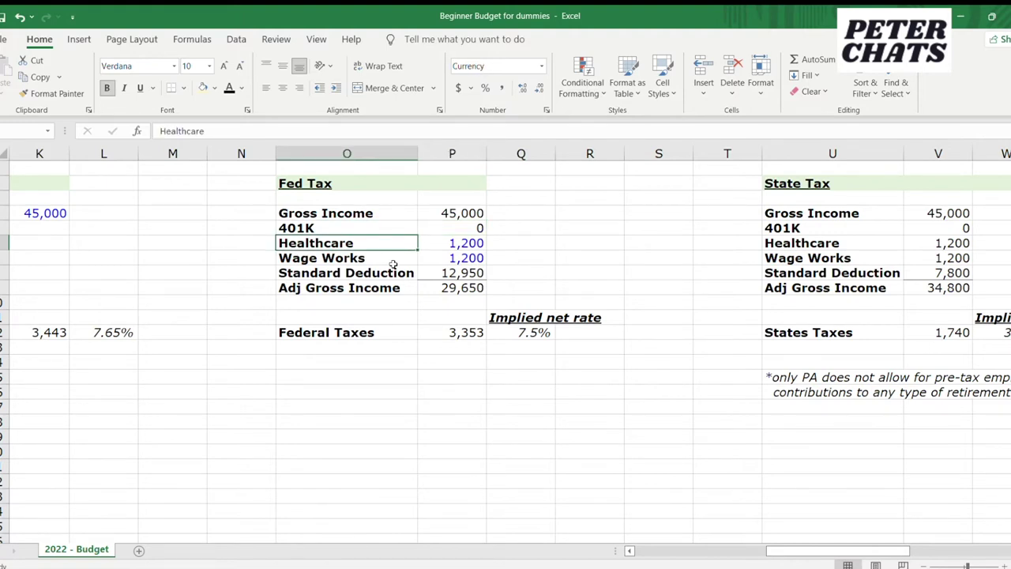
key(Up)
key(Right)
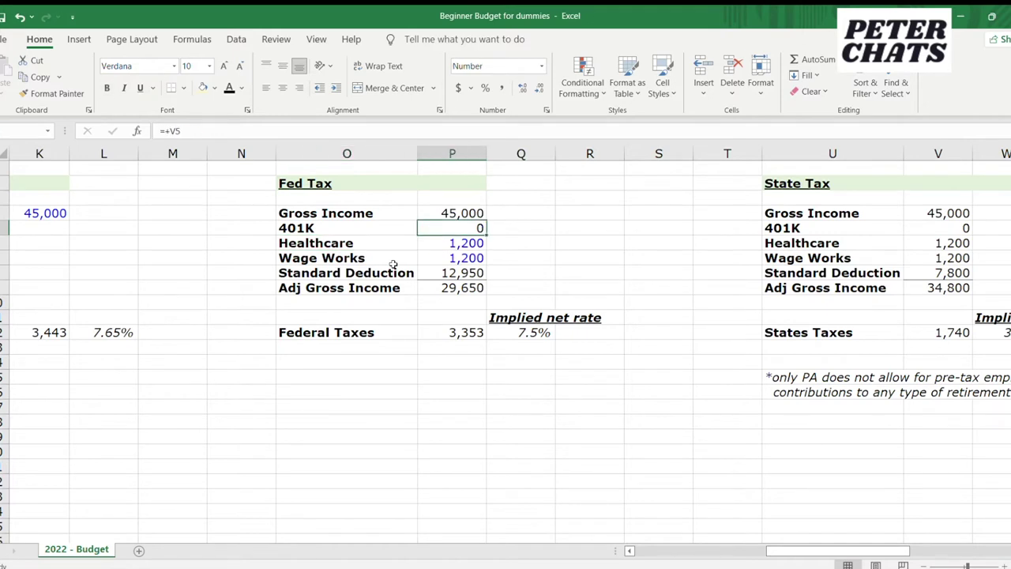
key(Down)
key(Left)
key(Down)
key(Down)
key(Down)
key(Right)
key(Up)
key(Up)
key(Up)
key(Left)
key(Right)
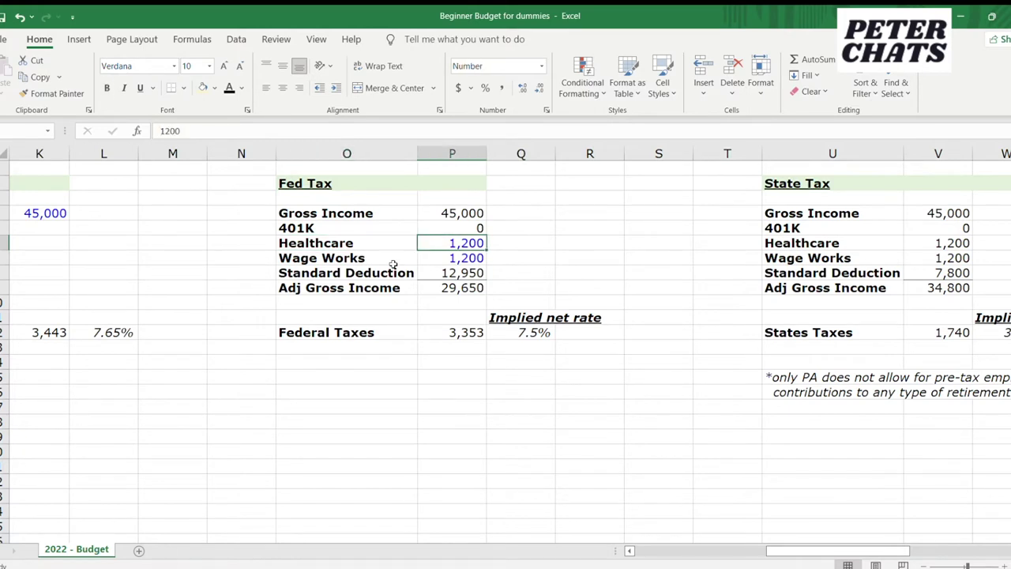
click(393, 263)
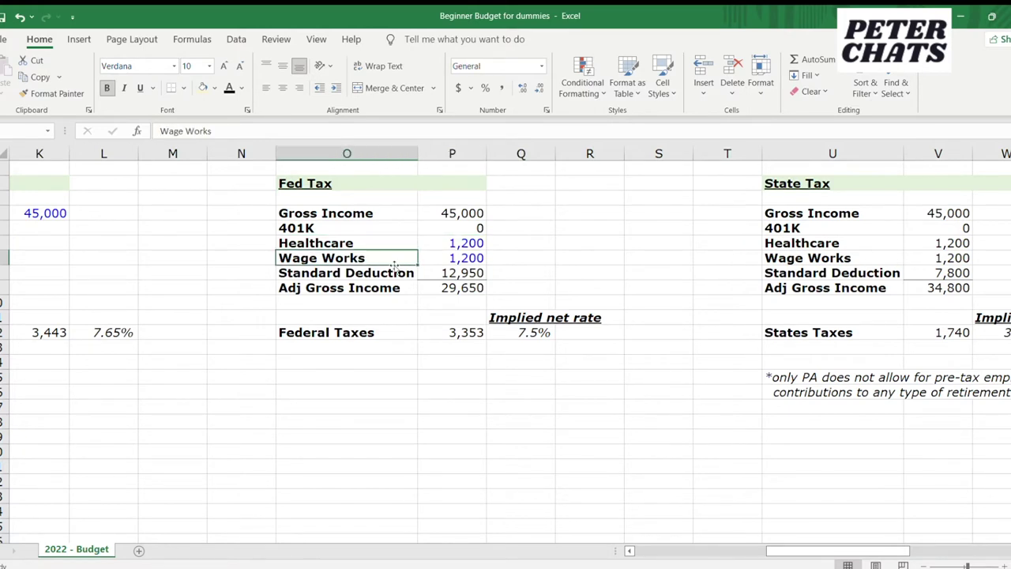
key(Up)
key(Right)
key(Left)
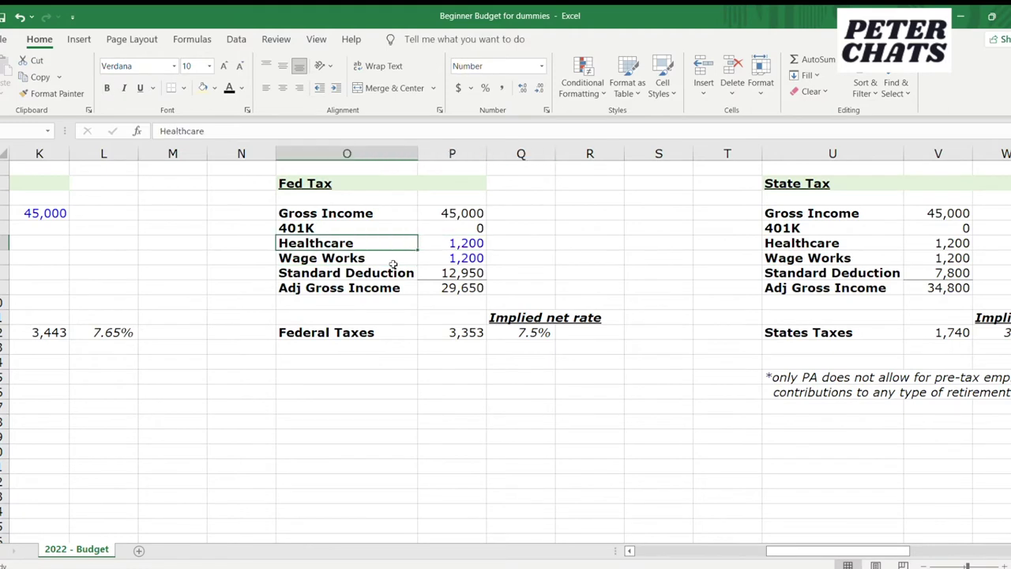
key(Right)
click(392, 264)
key(Right)
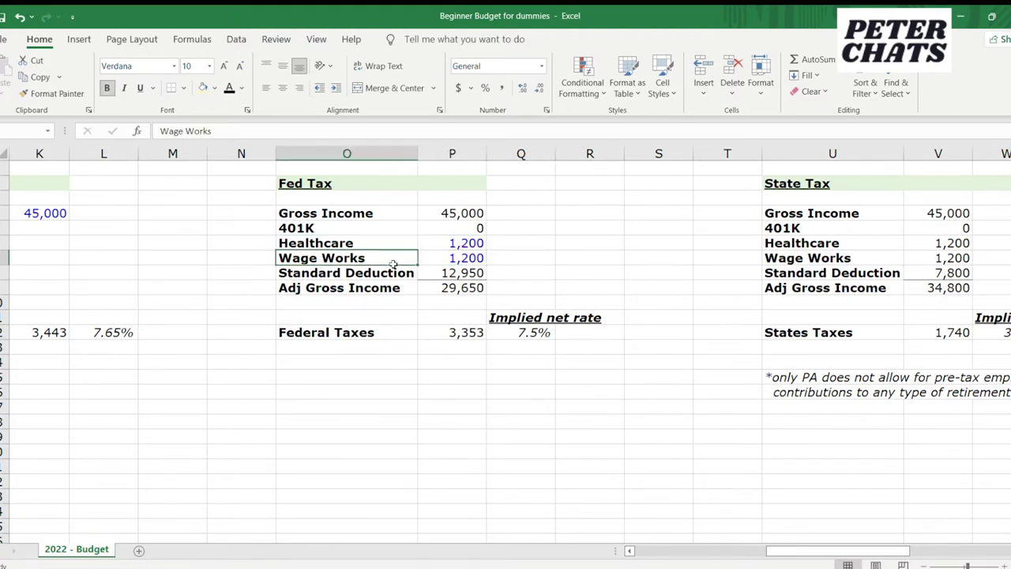
key(Left)
key(Right)
key(Left)
key(Right)
key(Left)
key(Down)
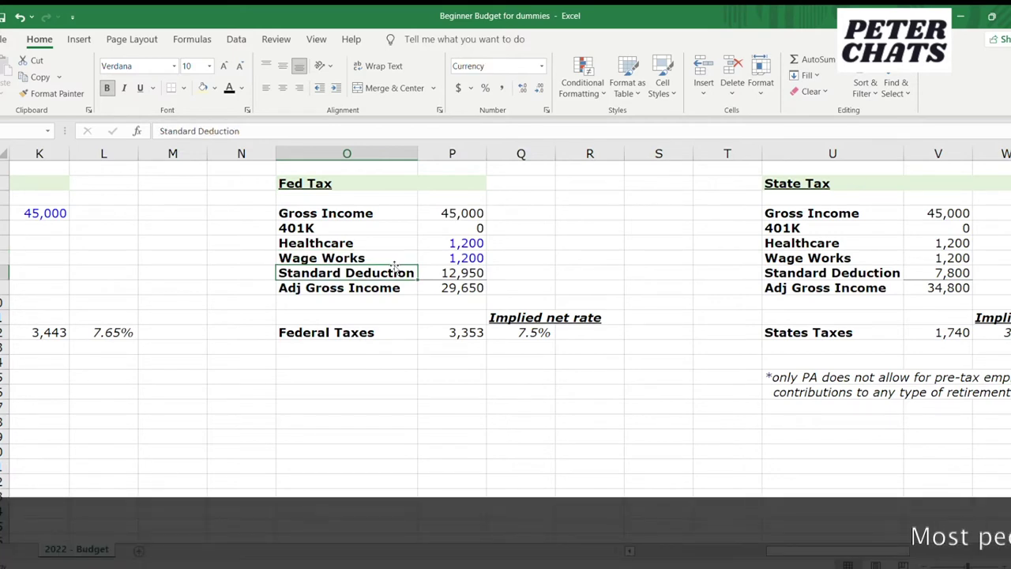
Step through the federal Standard Deduction and the 29,650 Adj Gross Income formula.
key(Right)
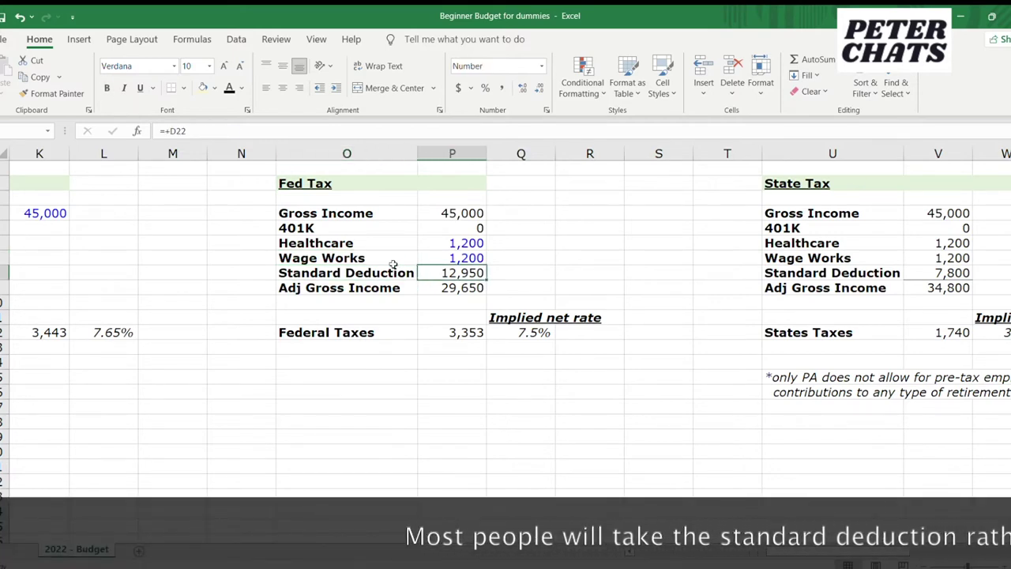
key(Down)
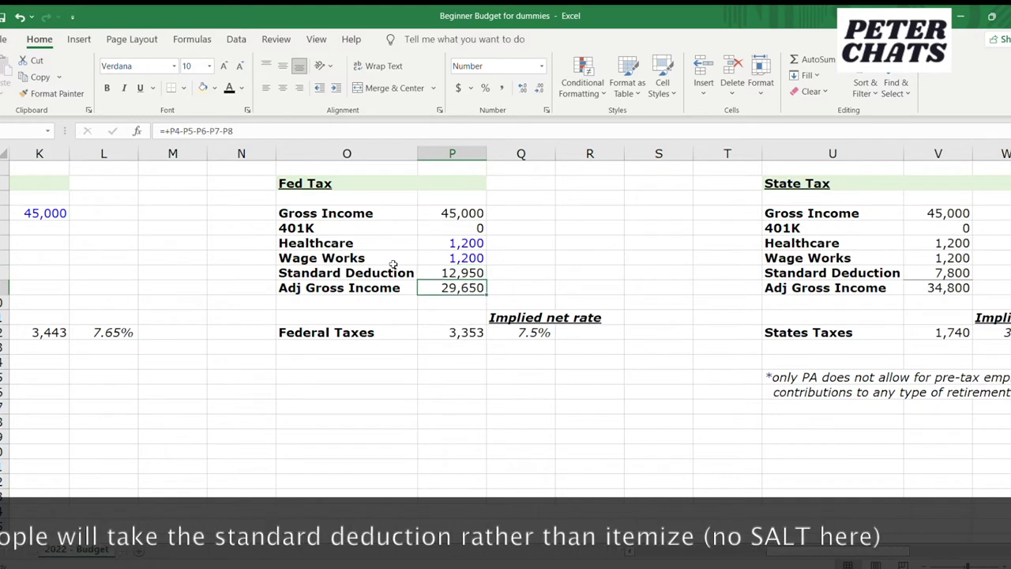
key(Up)
key(Up)
key(Down)
key(Down)
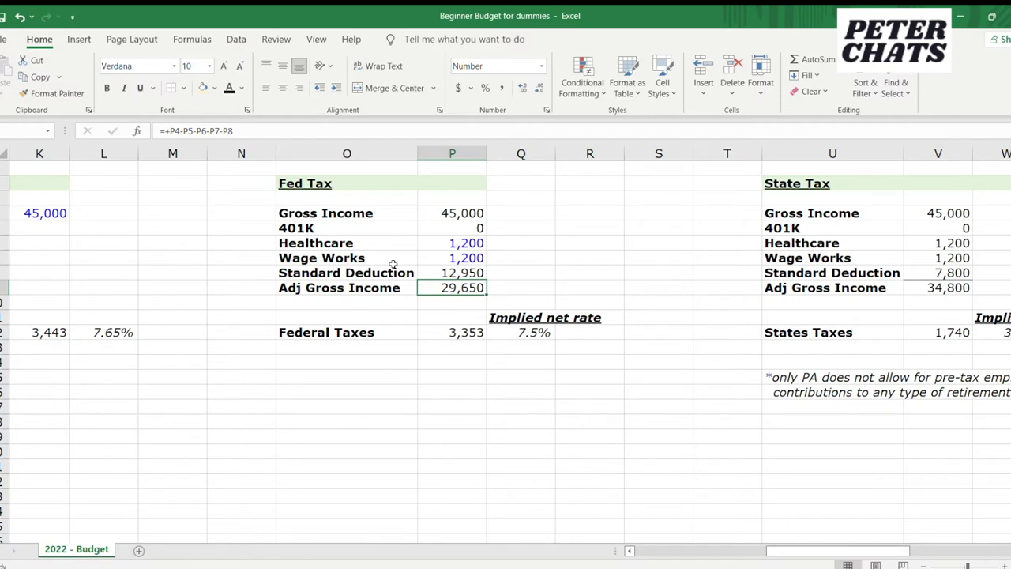
key(Left)
key(Right)
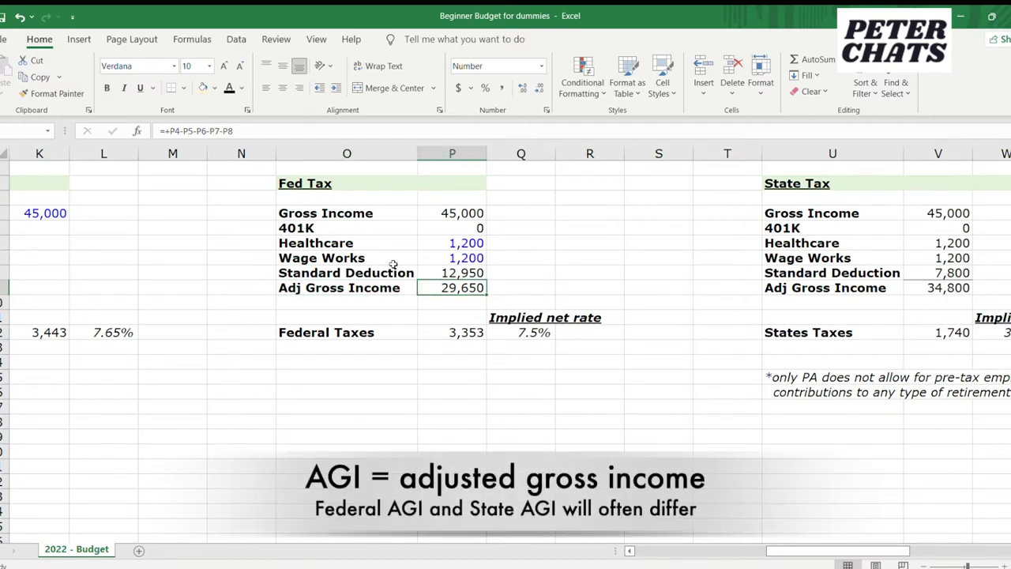
key(Left)
key(Down)
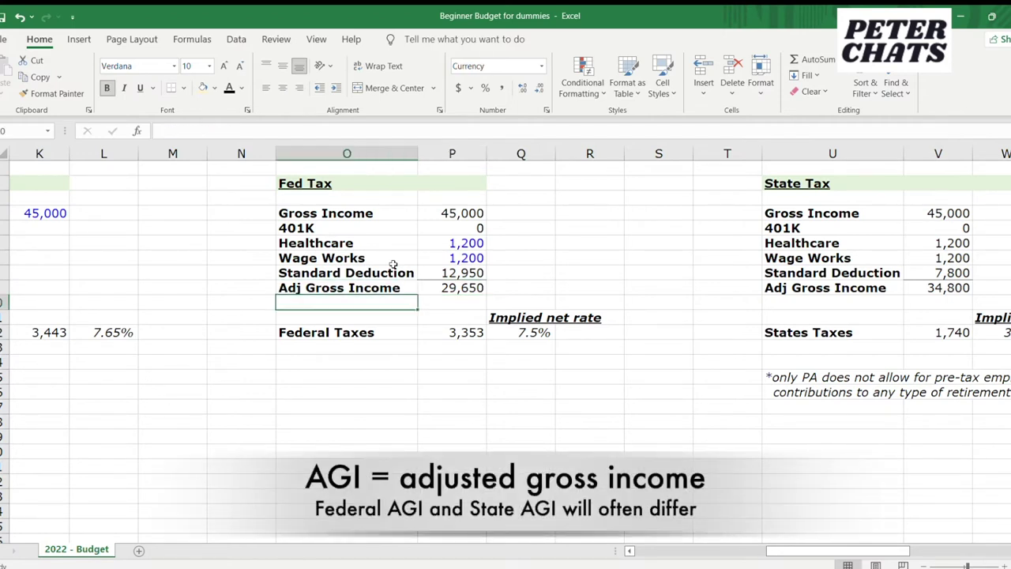
key(Right)
key(Up)
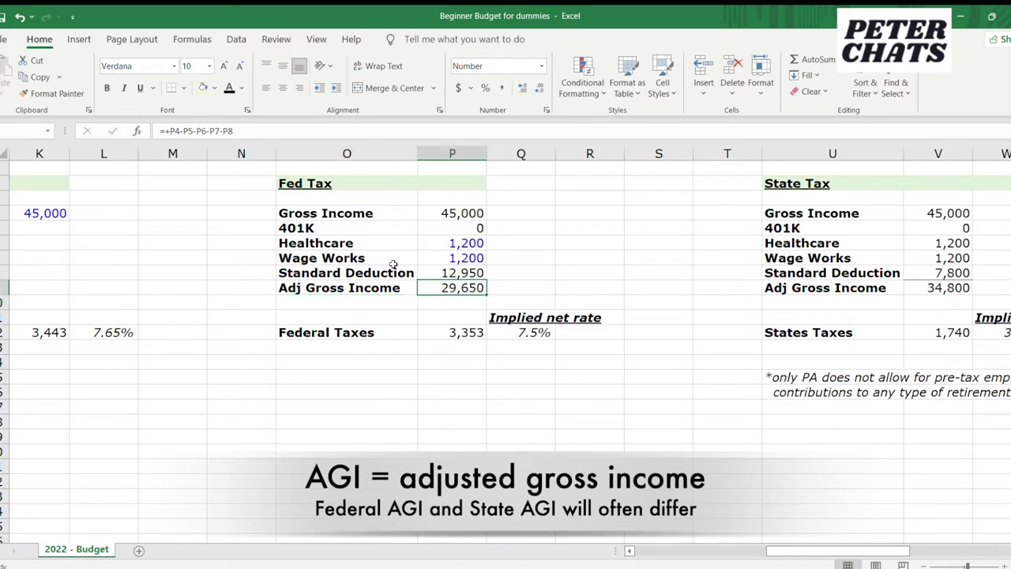
Inspect the 3,353 Federal Taxes calculation and the 7.5% federal implied net rate formula.
key(Down)
key(Down)
key(Down)
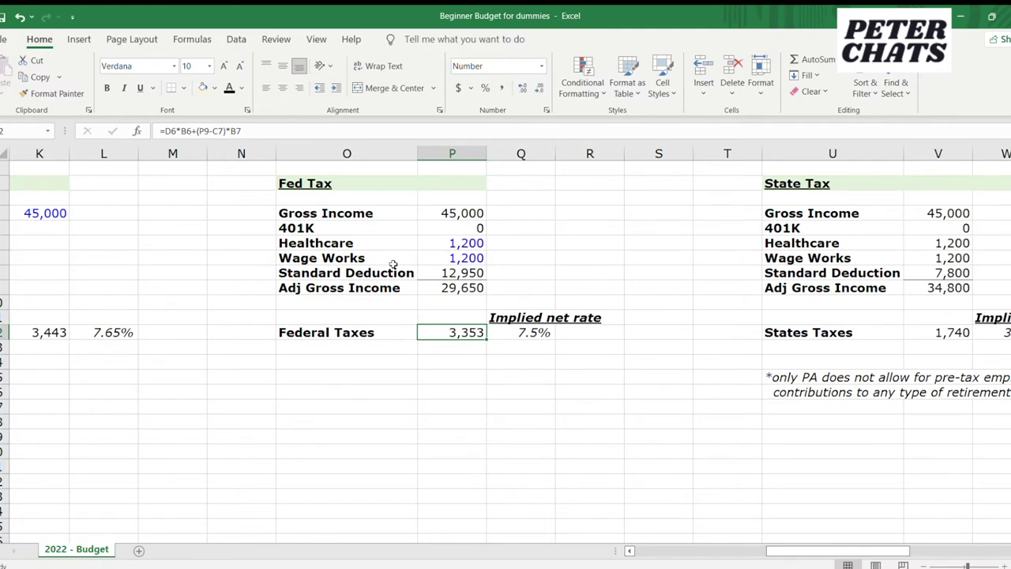
key(Up)
key(Up)
key(Up)
key(Down)
key(Down)
key(Down)
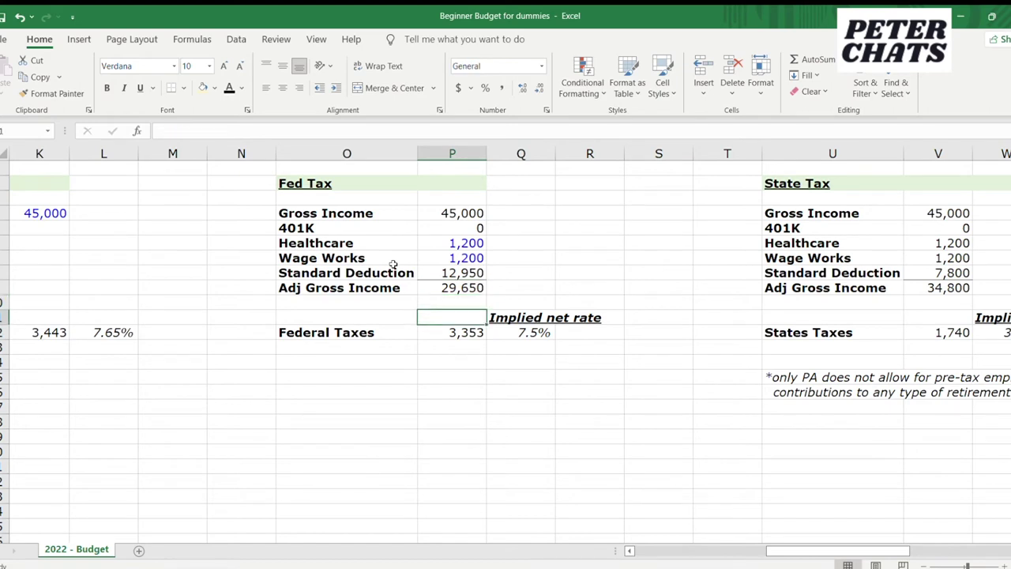
key(Left)
key(Right)
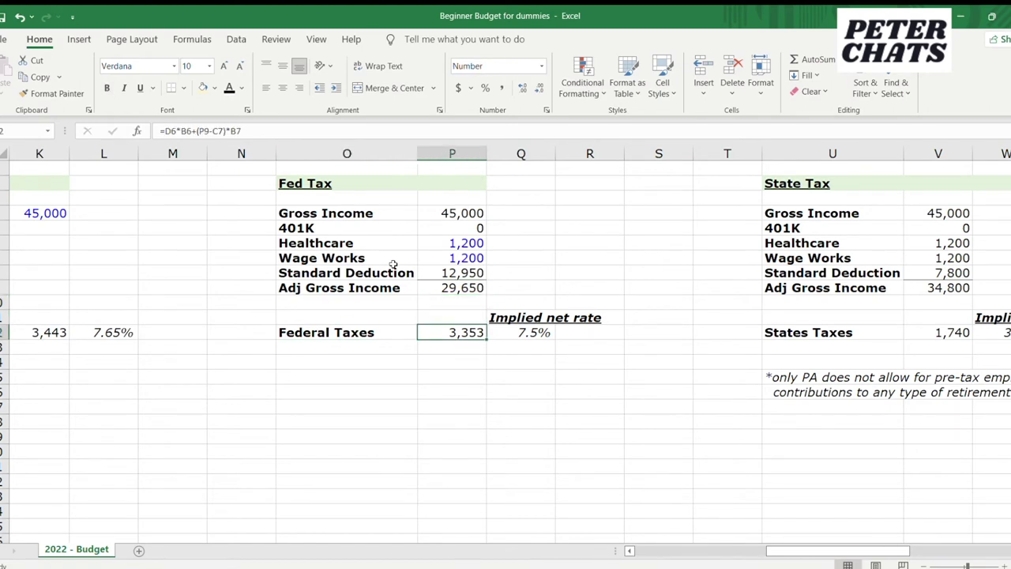
key(Right)
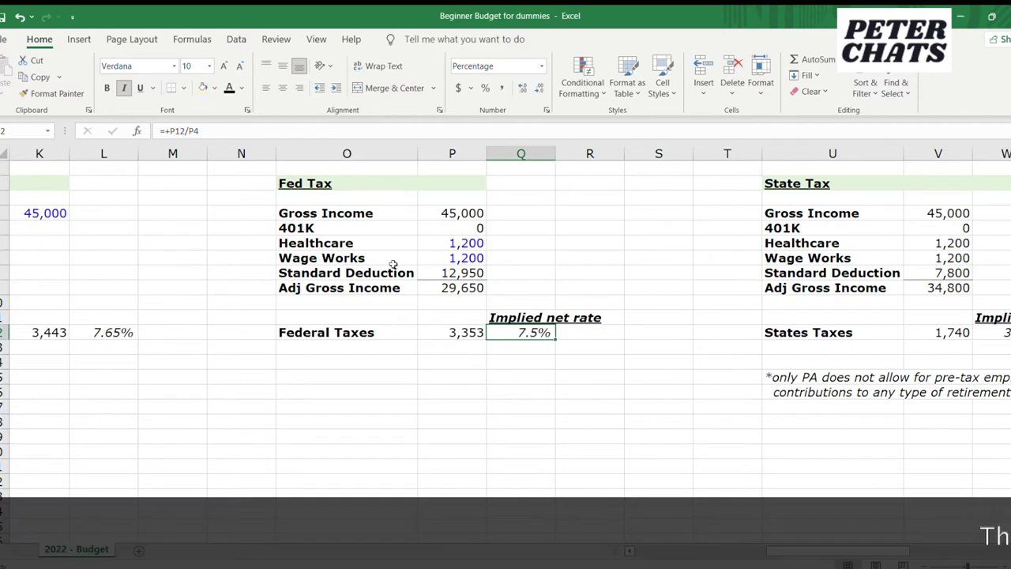
key(Left)
key(Up)
key(Up)
key(Up)
key(Up)
key(Down)
key(Down)
key(Down)
key(Down)
key(Down)
key(Left)
key(Up)
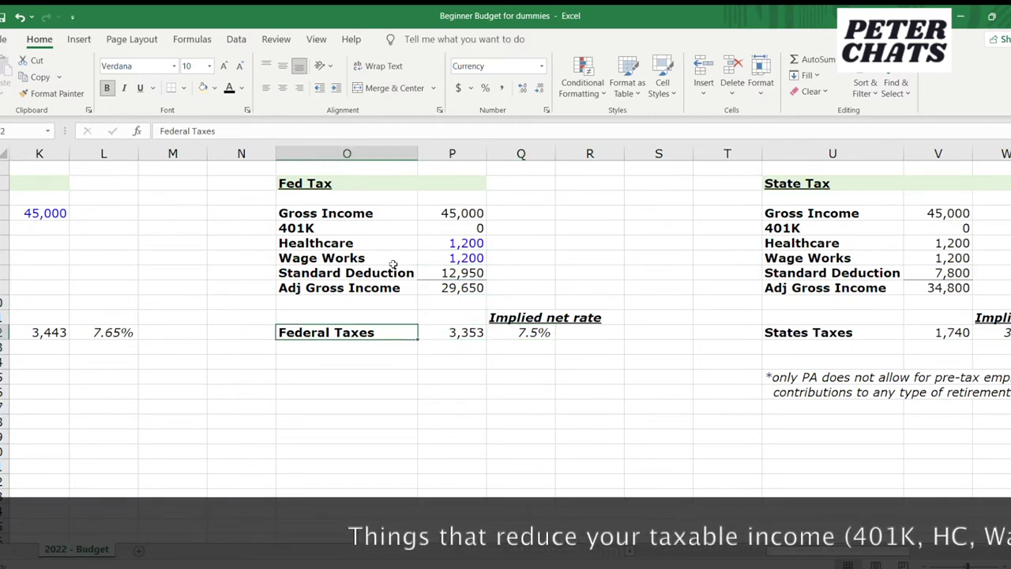
key(Right)
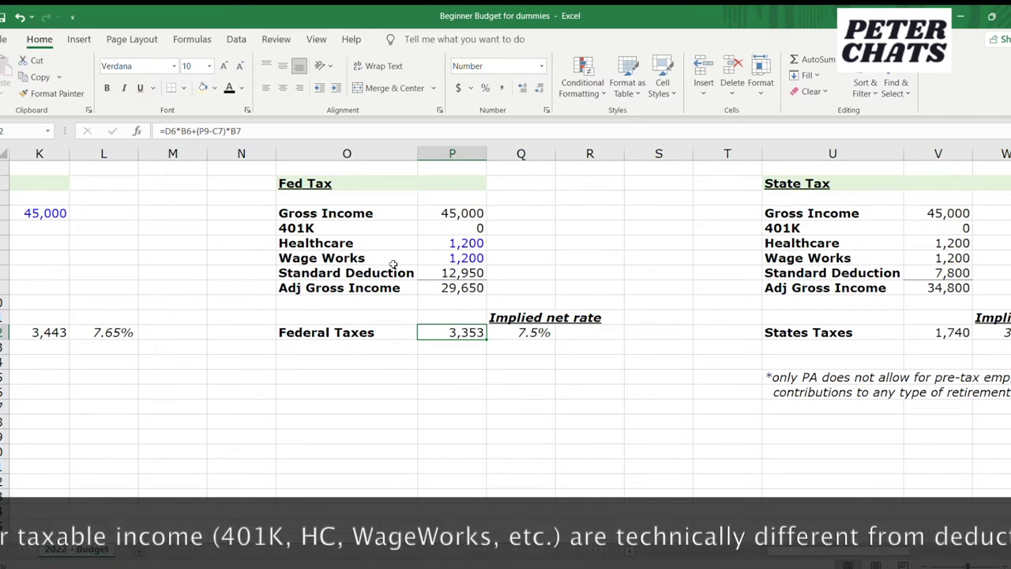
Move across to the 3.9% state implied rate and the State Tax labels.
key(Right)
key(Right)
key(Right)
key(Right)
key(Right)
key(Right)
key(Right)
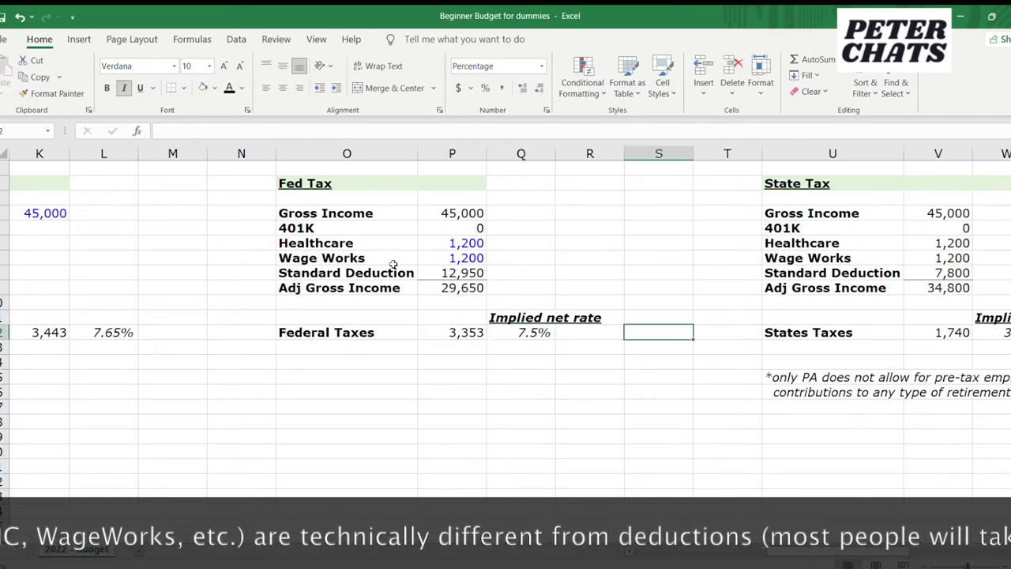
key(Right)
key(Right)
key(Right)
key(Left)
key(Left)
key(Left)
key(Left)
key(Left)
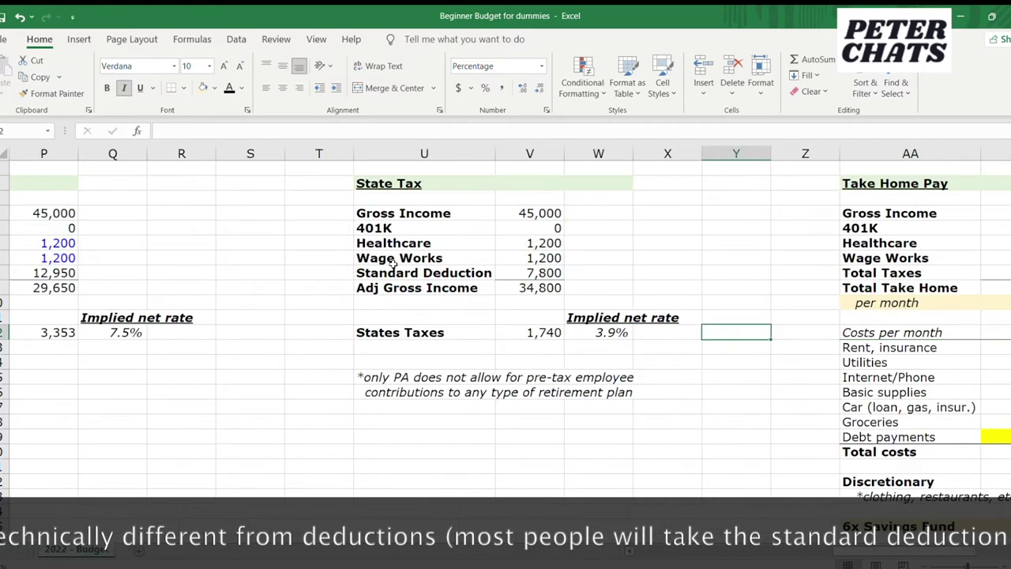
Inspect the state Standard Deduction, Adj Gross Income, States Taxes and implied net rate formulas.
key(Up)
key(Up)
key(Up)
key(Up)
key(Up)
key(Up)
key(Down)
key(Down)
key(Down)
key(Right)
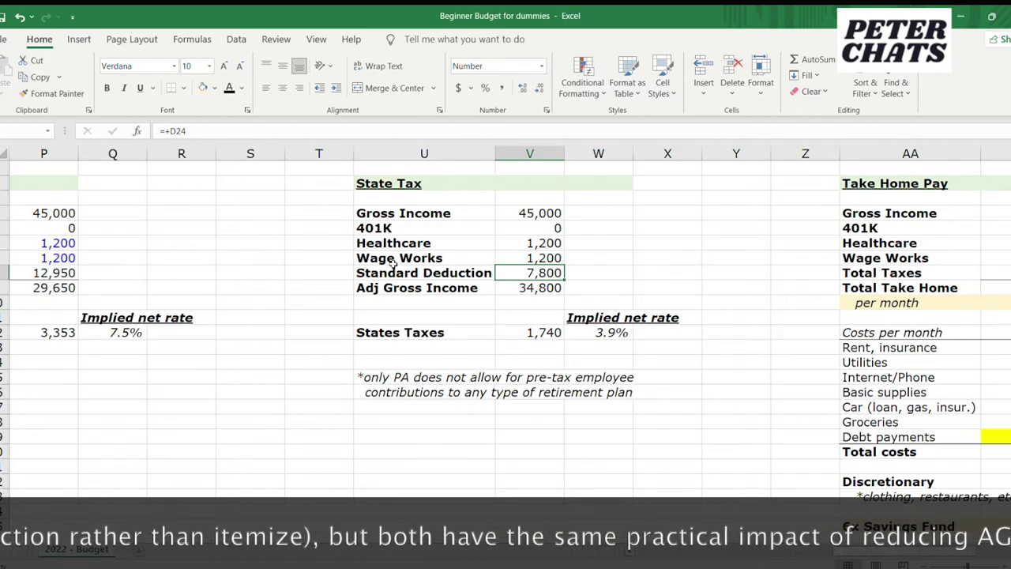
key(Down)
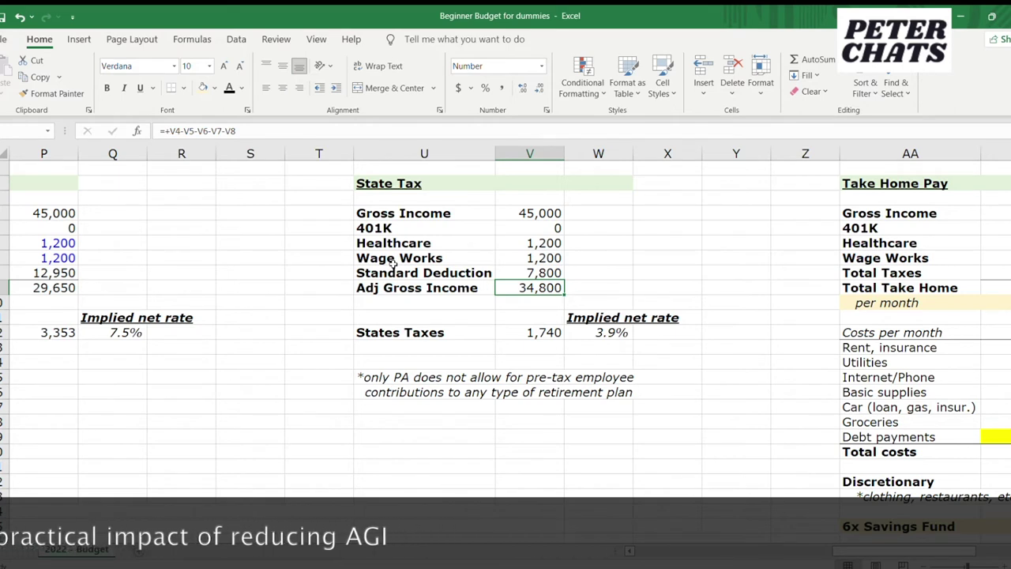
key(Down)
key(Down)
key(Down)
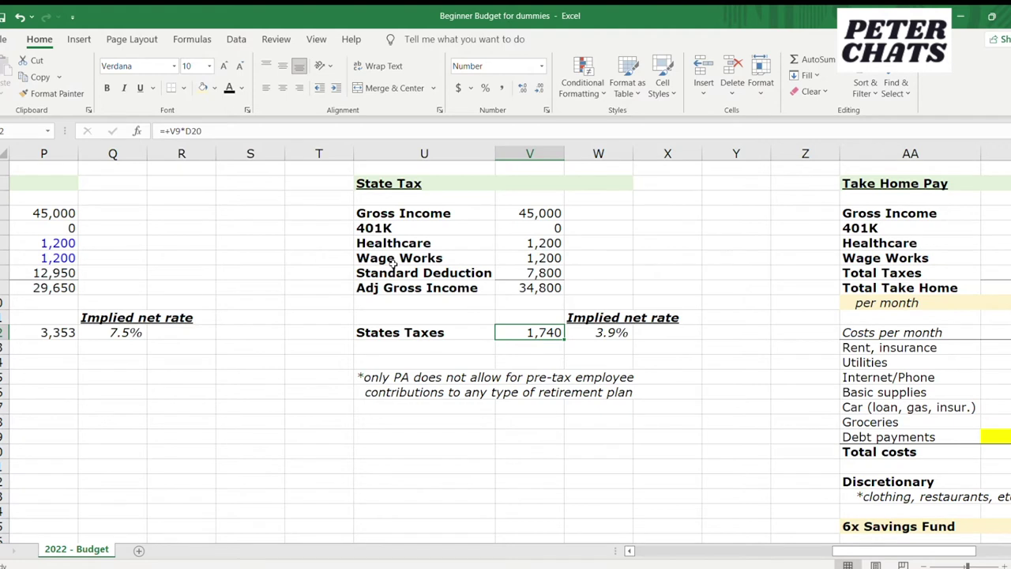
key(Right)
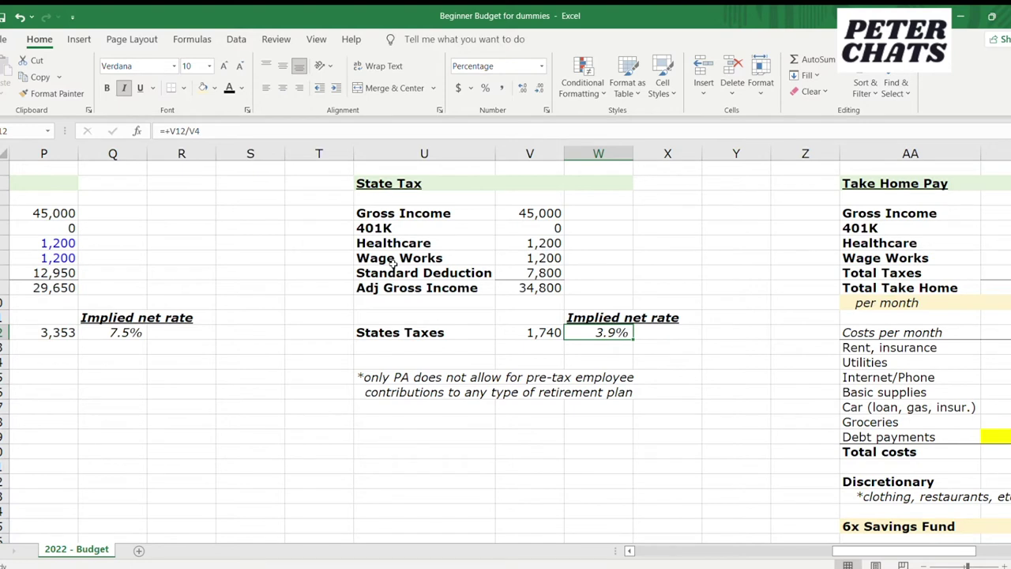
Read the two retirement plan footnote lines below the State Tax table.
key(Left)
key(Down)
key(Down)
key(Down)
key(Down)
key(Left)
key(Up)
key(Down)
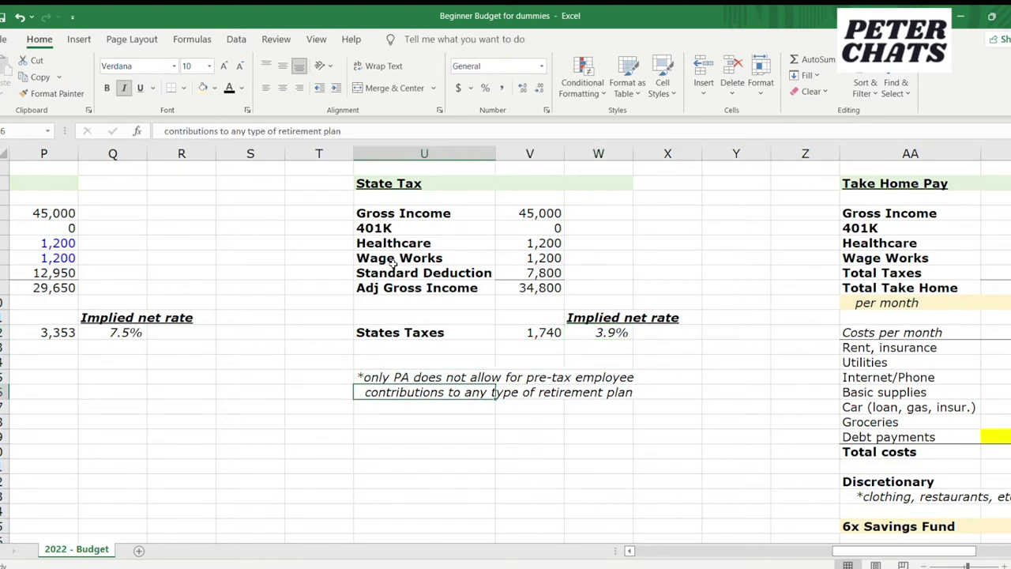
key(Up)
key(Down)
key(Up)
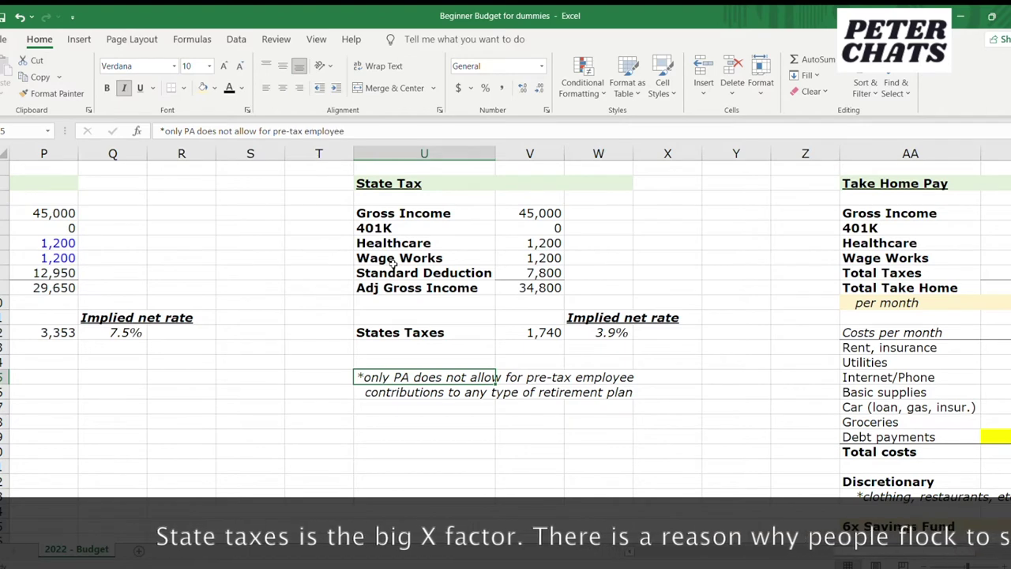
key(Down)
key(Up)
key(Down)
key(Up)
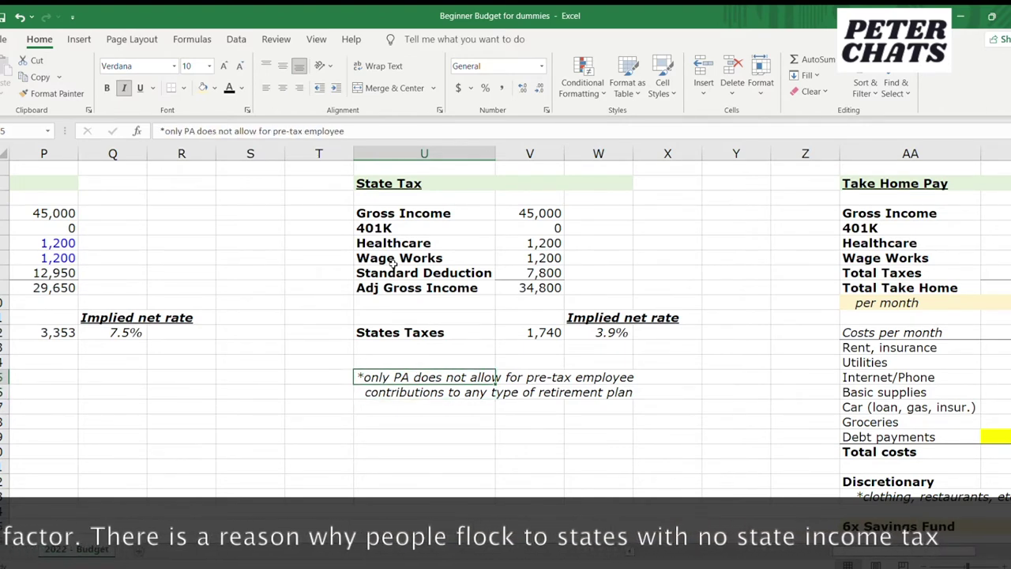
Check the state 401K entry's source and step down the State Tax labels.
key(ctrl+Up)
key(ctrl+Up)
key(ctrl+Up)
key(Down)
key(Right)
key(Left)
key(Right)
key(Left)
key(Right)
key(Left)
key(Down)
key(Down)
key(Down)
key(Down)
key(Down)
key(Down)
key(Down)
key(Down)
key(Down)
key(Up)
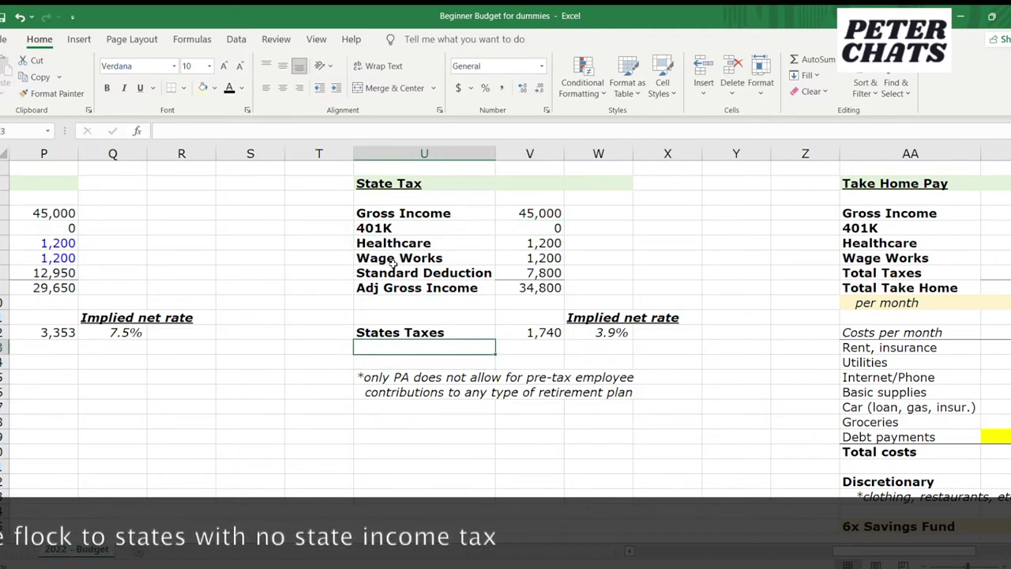
key(Up)
key(Up)
key(Up)
key(Up)
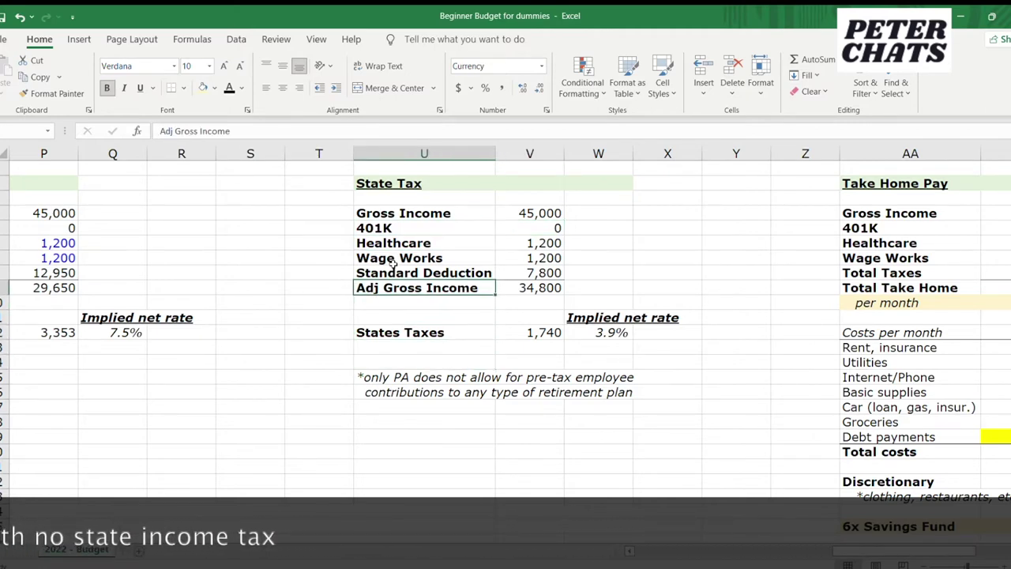
Move to the Take Home Pay table and inspect its 19.0% implied net rate formula.
key(Right)
key(Right)
key(Right)
key(Right)
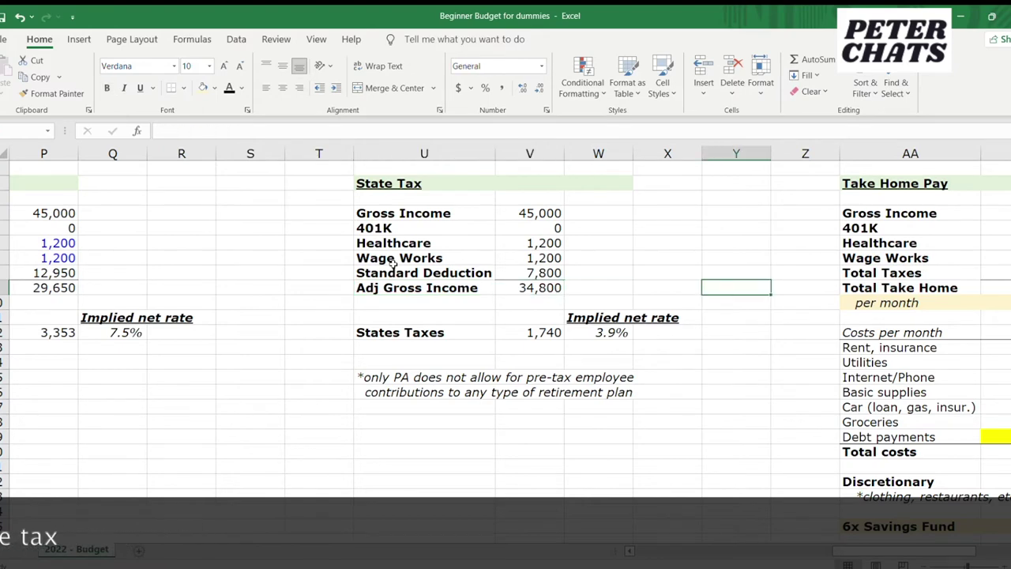
key(Right)
key(Right)
key(Right)
key(Right)
key(Right)
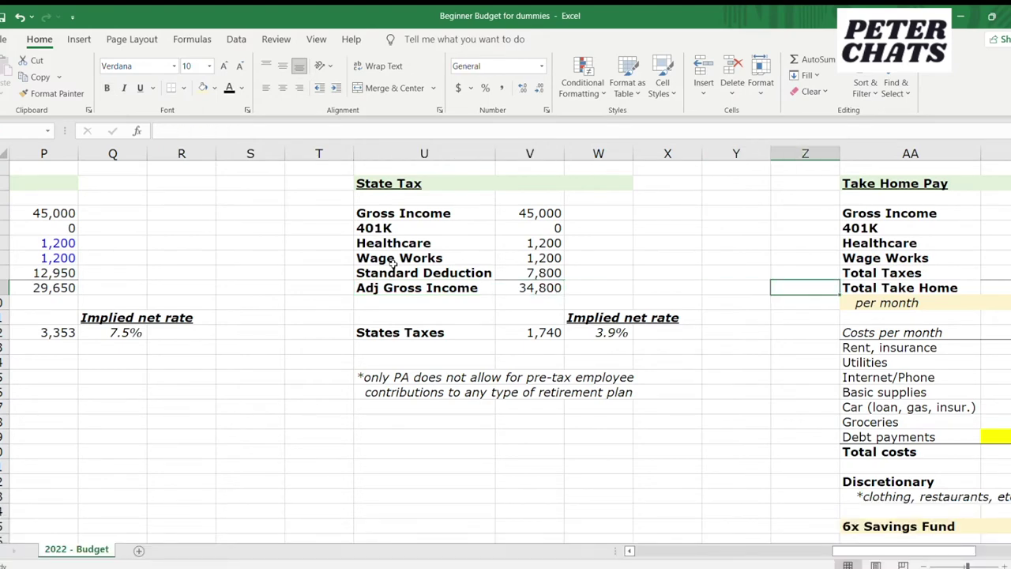
key(Left)
key(Up)
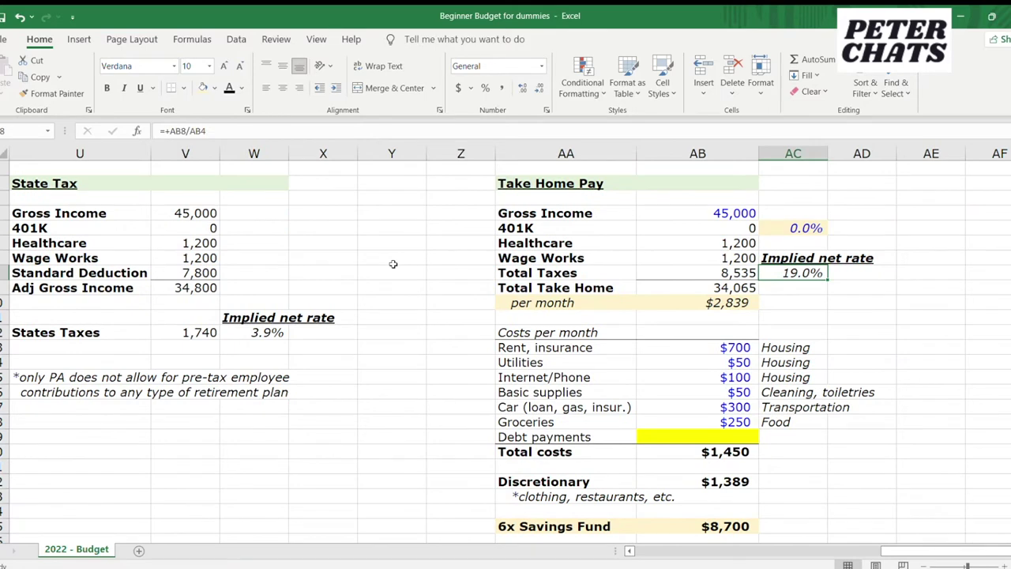
key(Left)
key(Up)
key(Up)
key(Up)
key(Up)
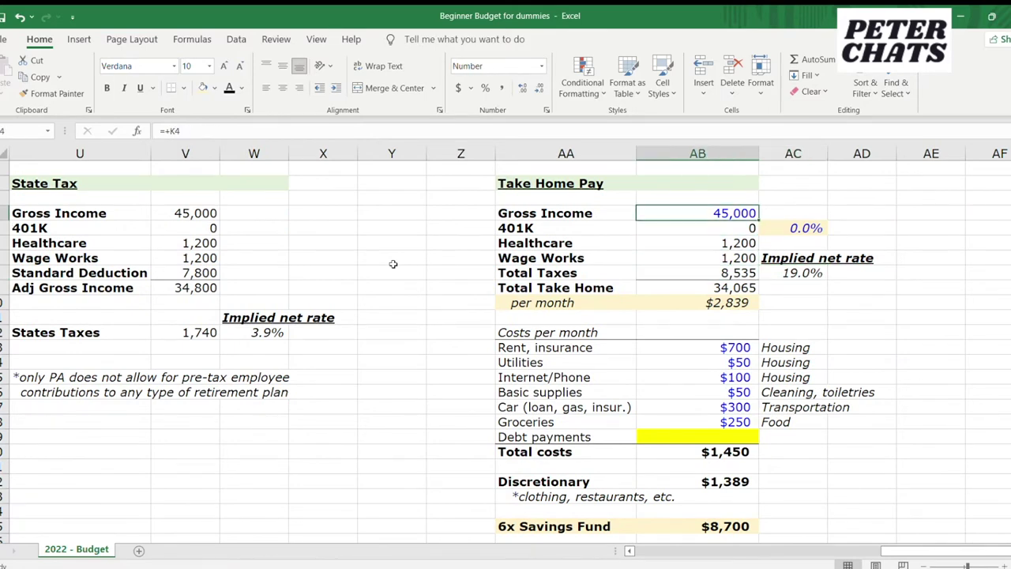
key(Down)
key(Left)
key(Right)
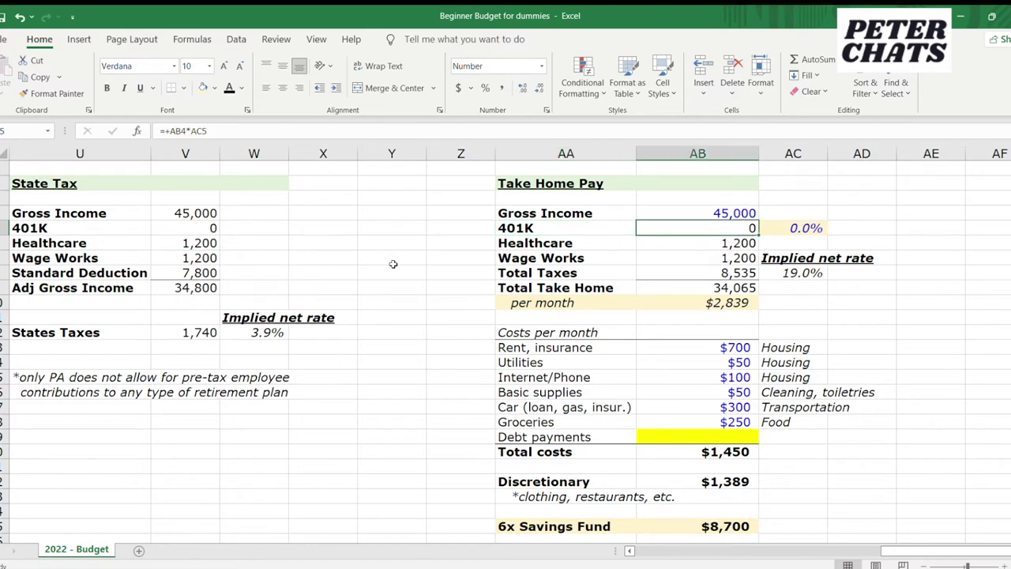
key(Left)
key(Right)
key(Left)
key(Down)
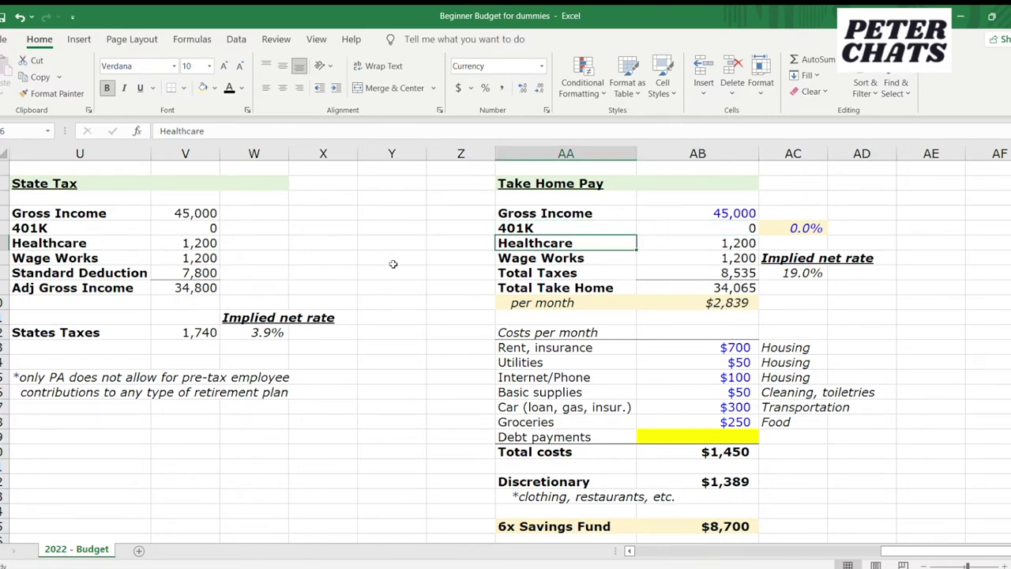
key(Right)
key(Down)
key(Down)
key(Left)
key(Right)
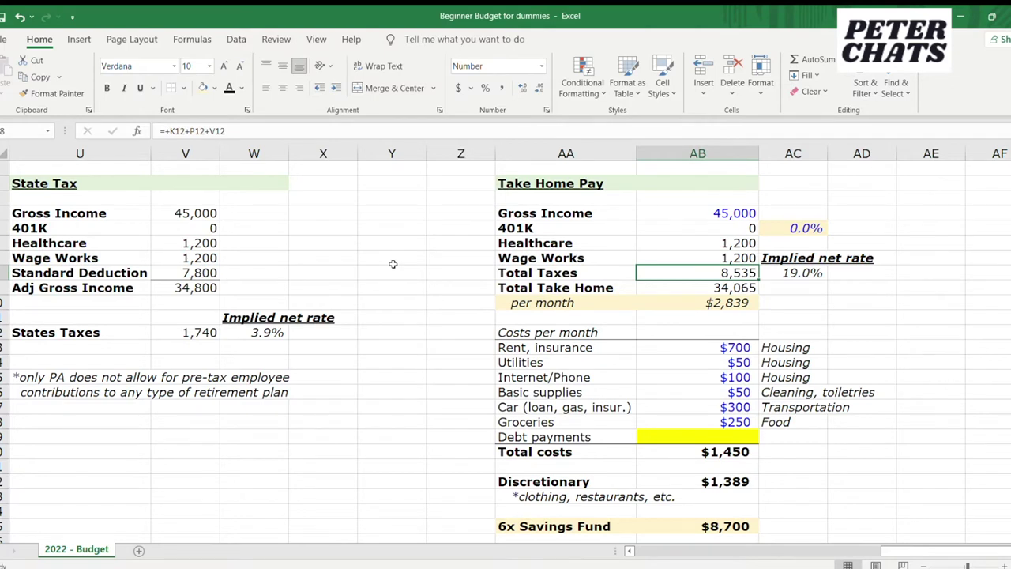
key(Right)
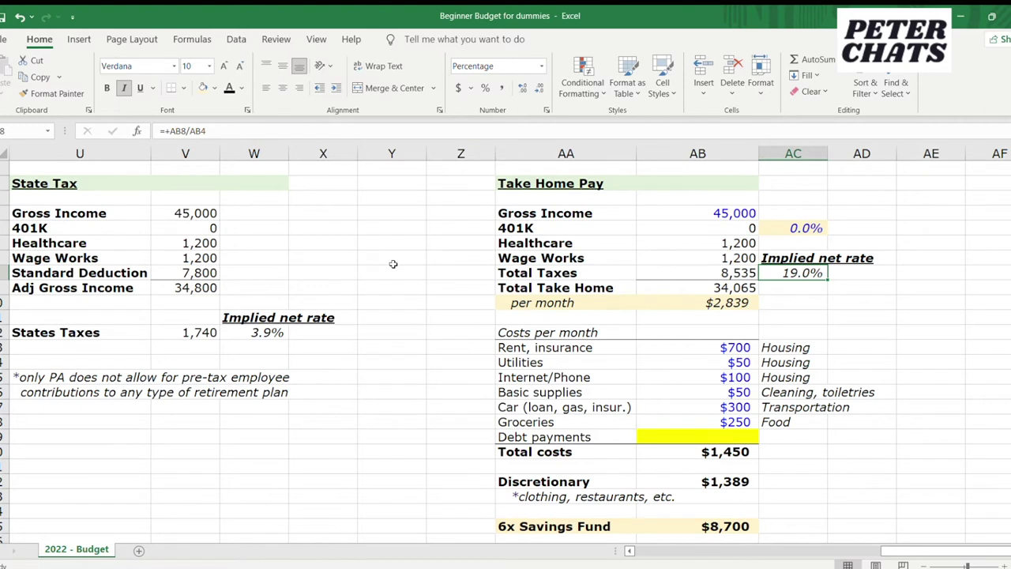
key(Left)
key(Down)
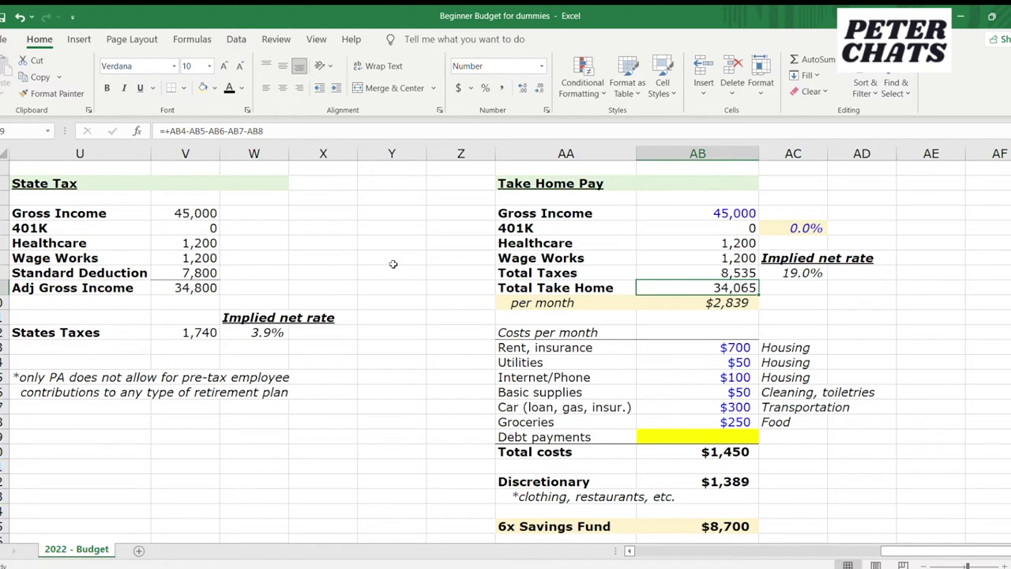
key(Down)
key(Left)
key(Right)
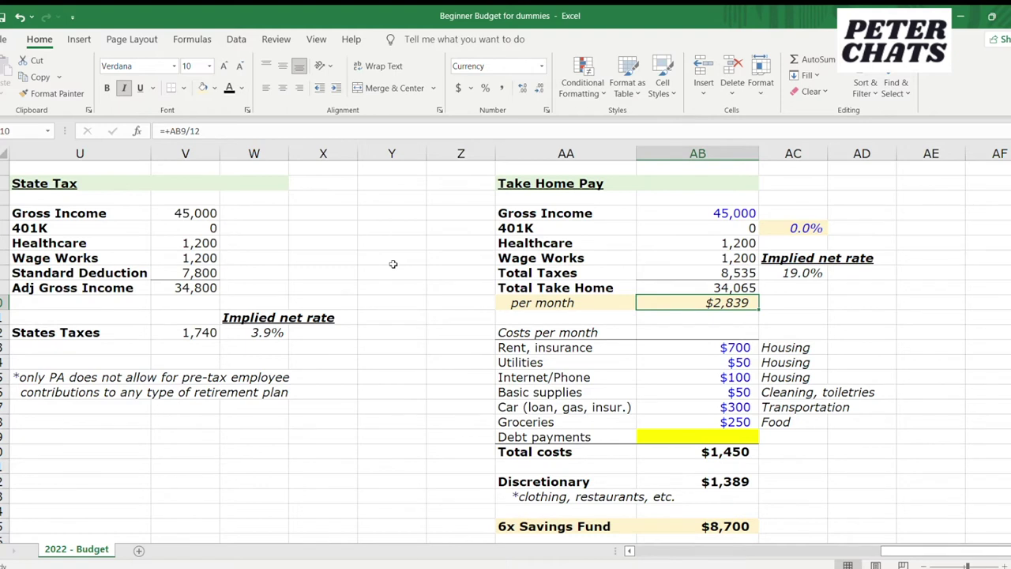
key(Down)
key(Up)
key(Left)
key(Right)
key(Down)
key(Down)
key(Down)
key(Down)
key(Down)
key(Down)
key(Down)
key(Down)
key(Down)
key(Down)
key(Down)
key(Down)
key(Down)
key(Down)
key(Down)
key(Down)
key(Down)
key(Down)
key(Down)
key(Down)
key(Up)
key(Up)
key(Up)
key(Up)
key(Up)
key(Up)
key(Up)
key(Up)
key(Up)
key(Up)
key(Up)
key(Up)
key(Up)
key(Up)
key(Up)
key(Up)
key(Up)
key(Up)
key(Up)
key(Up)
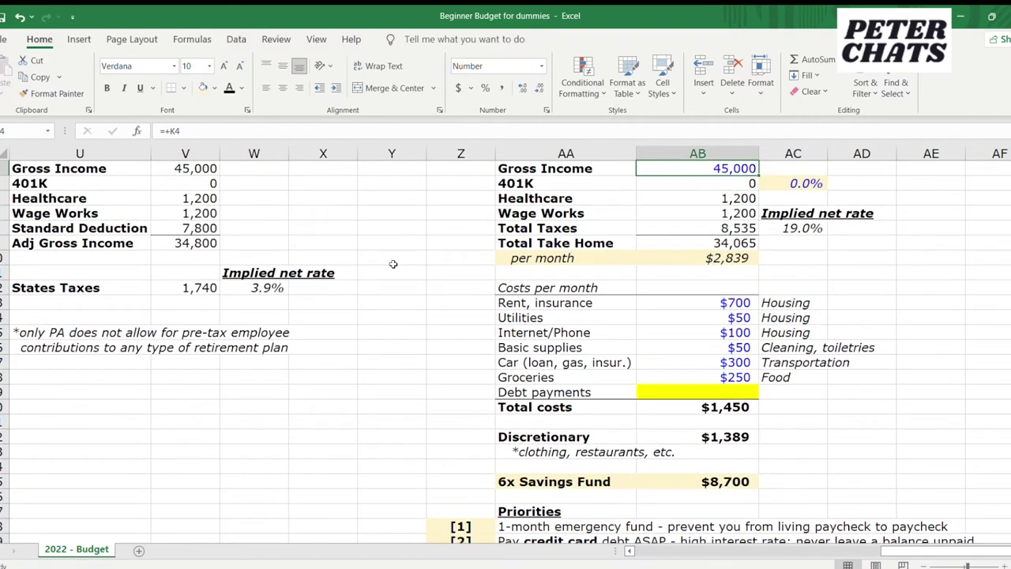
key(Up)
key(Down)
key(Down)
key(Down)
key(Down)
key(Down)
key(Down)
key(Down)
key(Down)
key(Down)
key(Down)
key(Down)
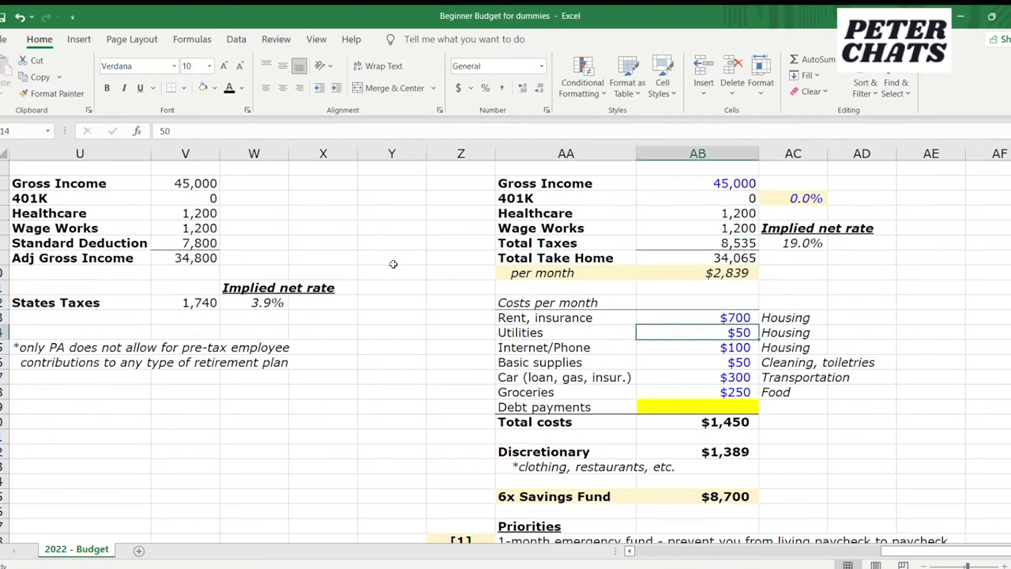
key(Right)
key(Down)
key(Down)
key(Down)
key(Down)
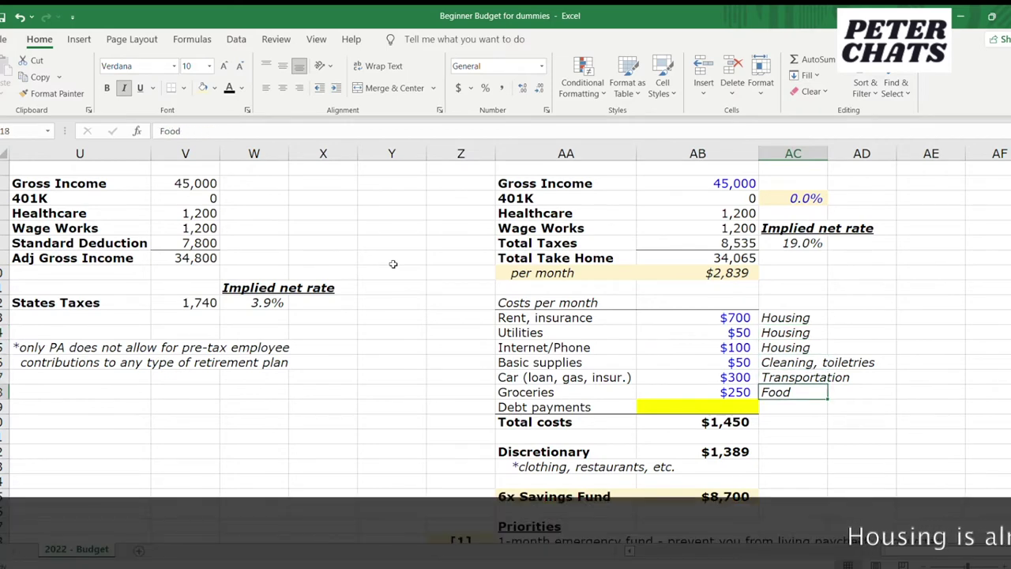
key(Up)
key(Up)
key(Up)
key(Up)
key(Up)
key(Left)
key(Left)
key(Down)
key(Up)
key(Right)
key(Left)
key(Right)
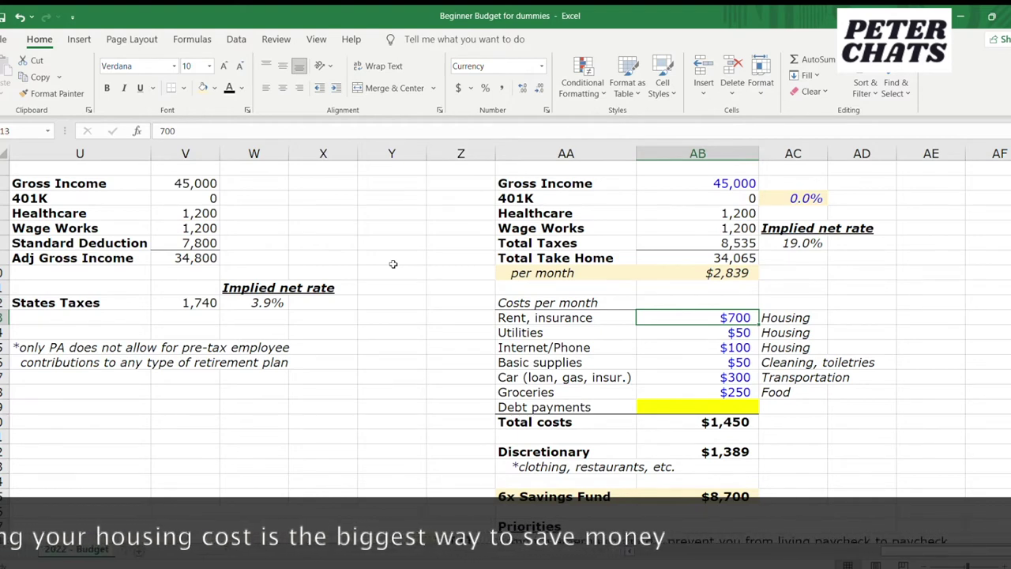
key(Down)
key(Left)
key(Right)
key(Down)
key(Left)
key(Right)
key(Down)
key(Left)
key(Right)
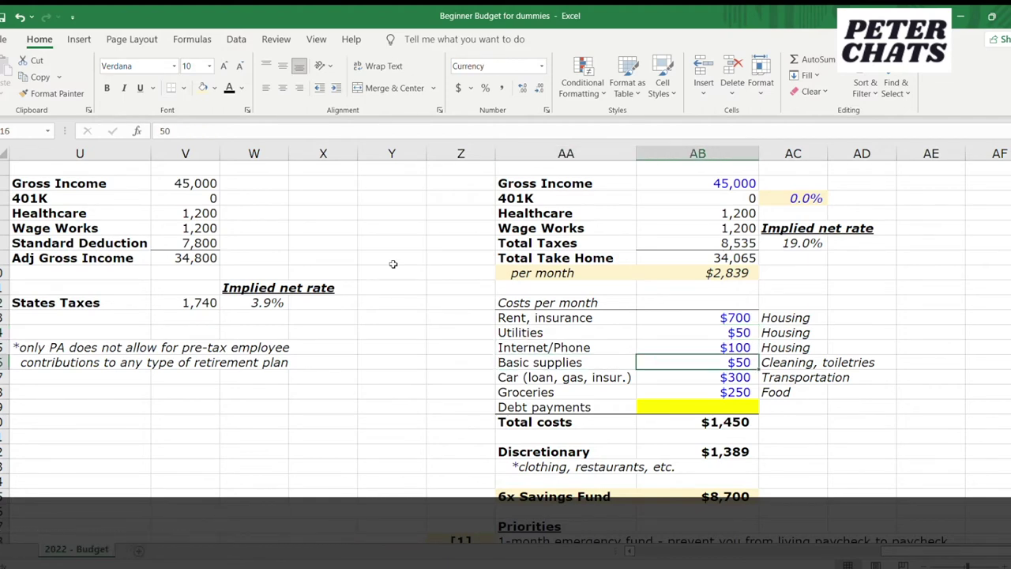
key(Left)
key(Right)
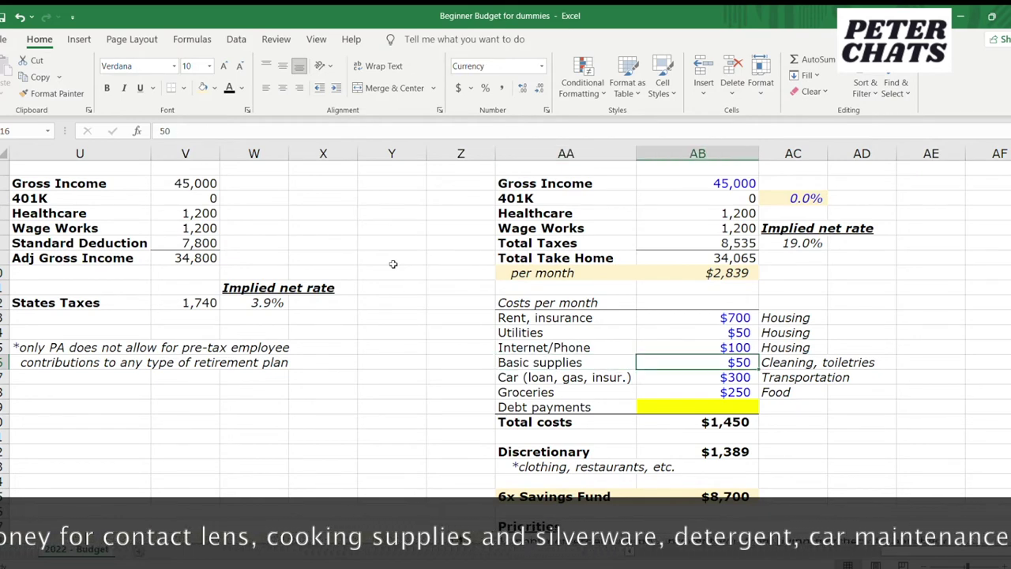
key(Down)
key(Left)
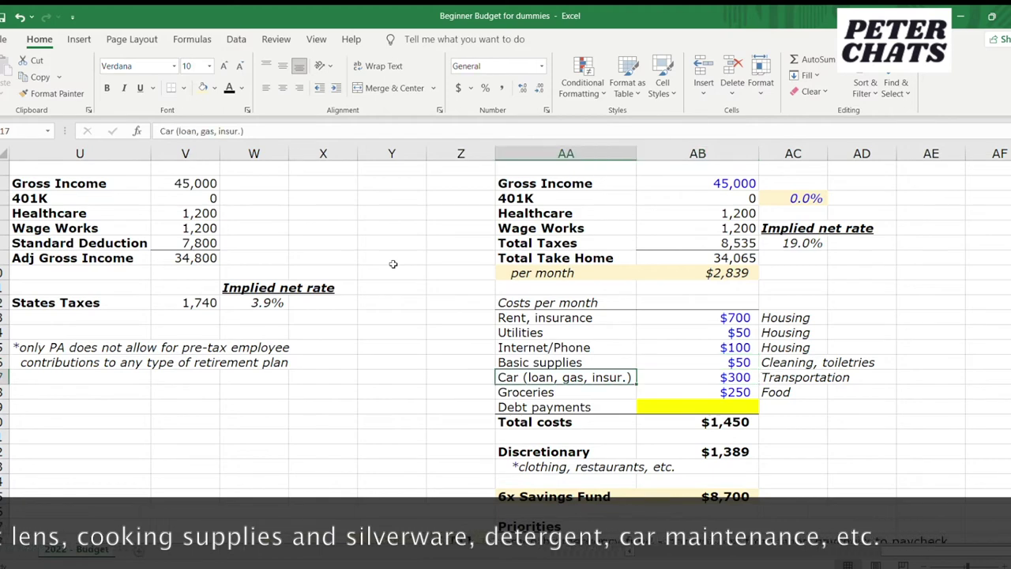
key(Right)
key(Left)
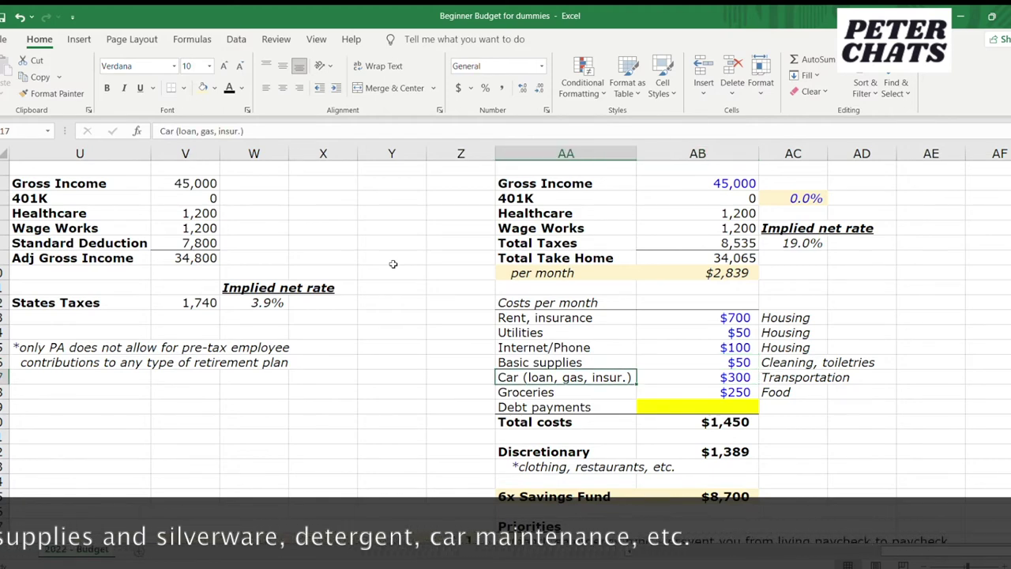
key(Right)
key(Down)
key(Left)
key(Right)
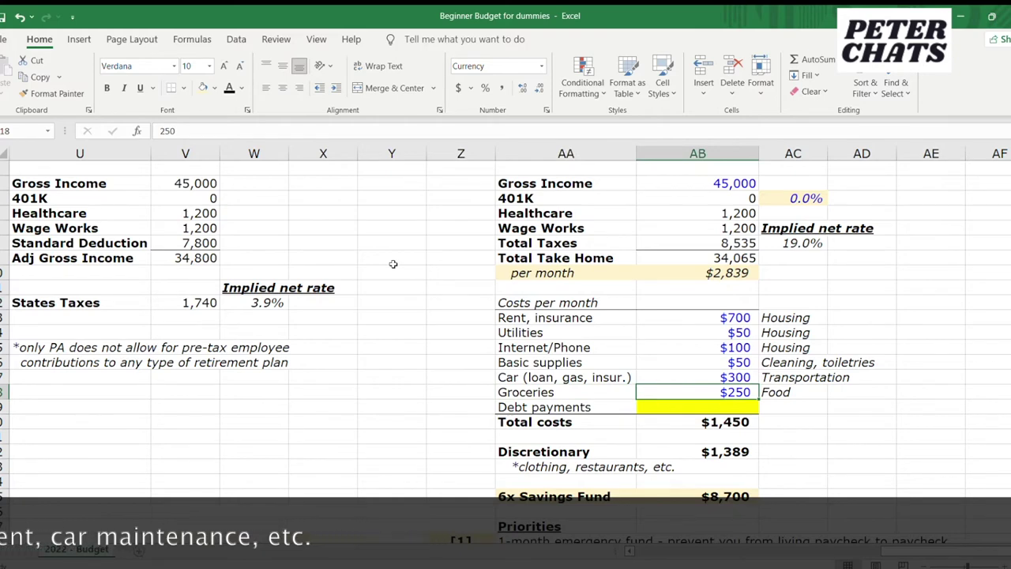
key(Up)
key(Up)
key(Up)
key(Up)
key(Up)
key(Down)
key(Down)
key(Down)
key(Down)
key(Down)
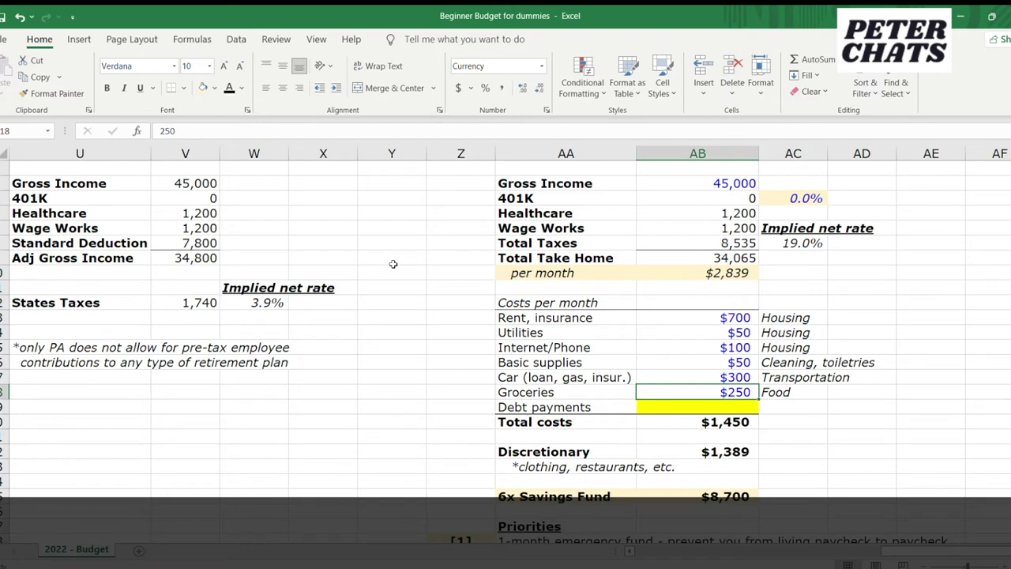
key(Up)
key(Up)
key(Up)
key(Up)
key(Up)
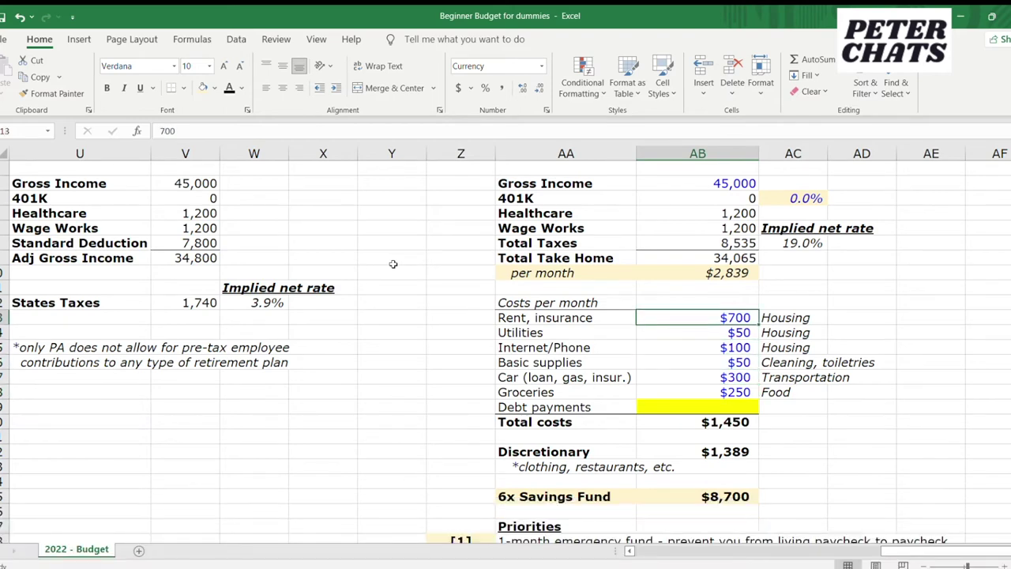
key(Down)
key(Down)
key(Down)
key(Down)
key(Down)
key(Down)
key(Down)
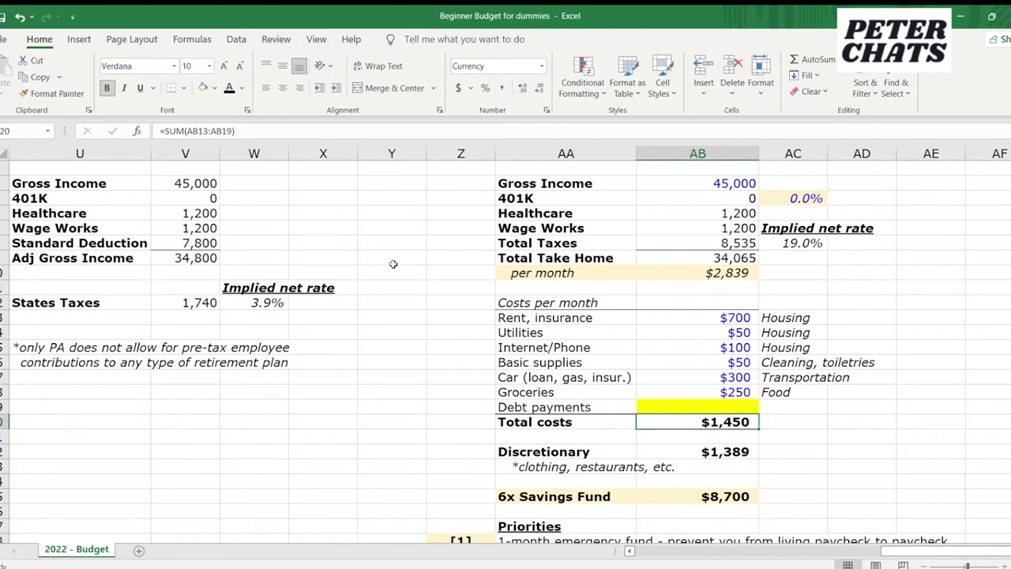
key(Left)
key(Right)
key(Left)
key(Down)
key(Down)
key(Down)
key(Right)
key(Up)
key(Left)
key(Left)
key(Right)
key(Right)
key(Down)
key(Left)
key(Up)
key(Up)
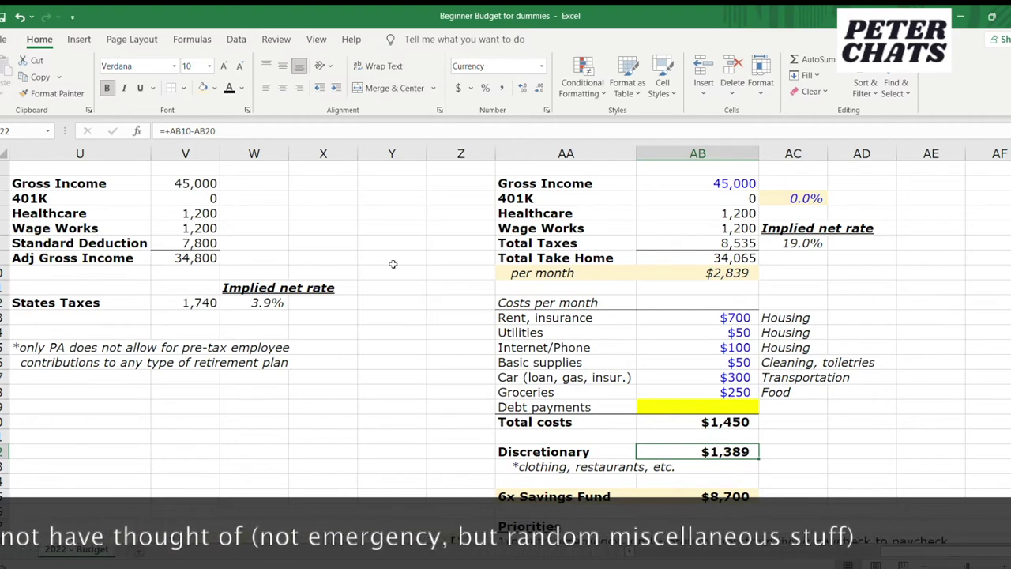
key(Down)
key(Left)
key(Down)
key(Down)
key(Right)
key(Left)
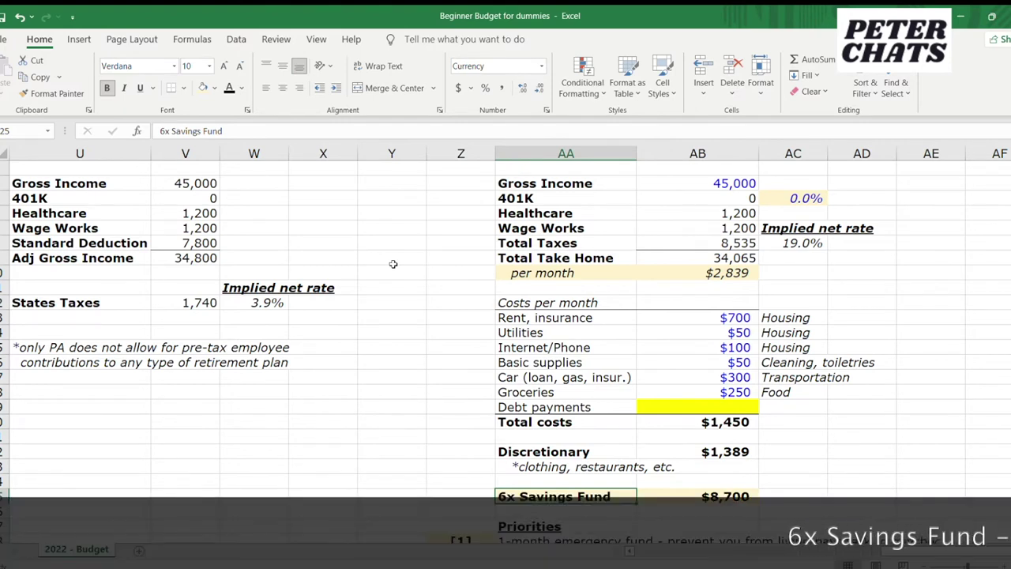
key(Left)
key(Right)
key(Right)
key(Left)
key(Right)
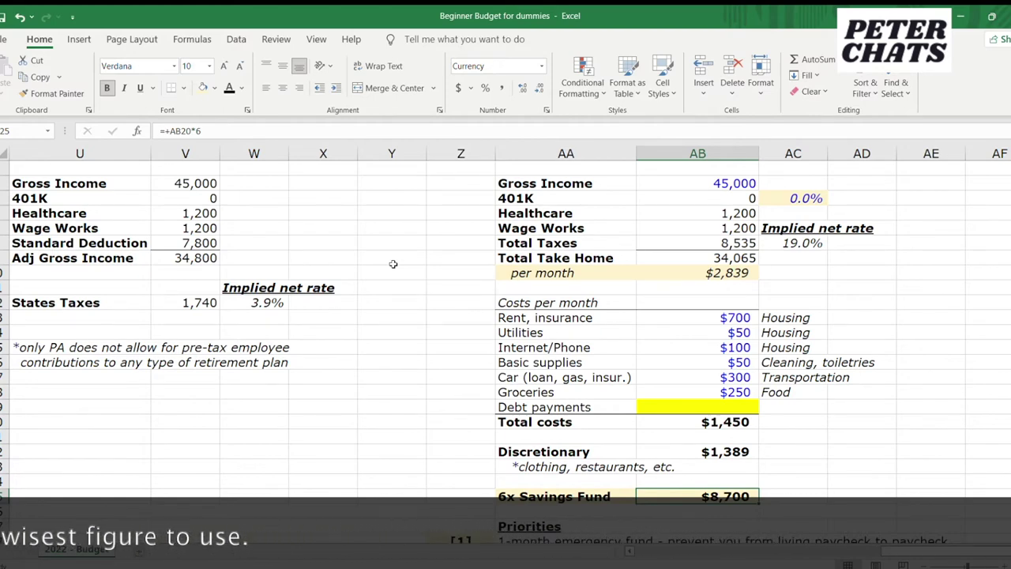
key(Up)
key(Up)
key(Up)
key(Up)
key(Up)
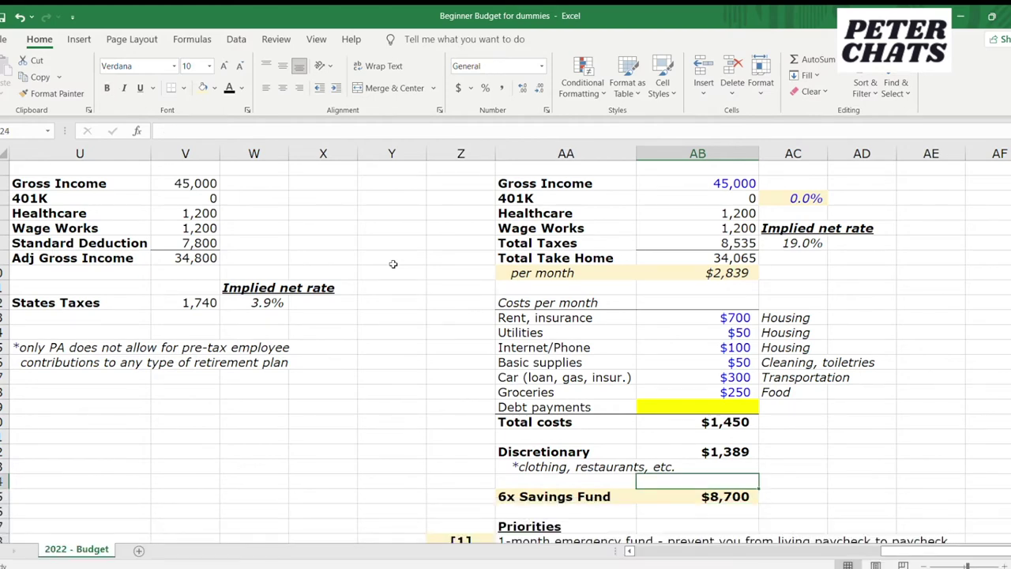
key(Down)
key(Down)
key(Down)
key(Down)
key(Down)
key(Left)
key(Right)
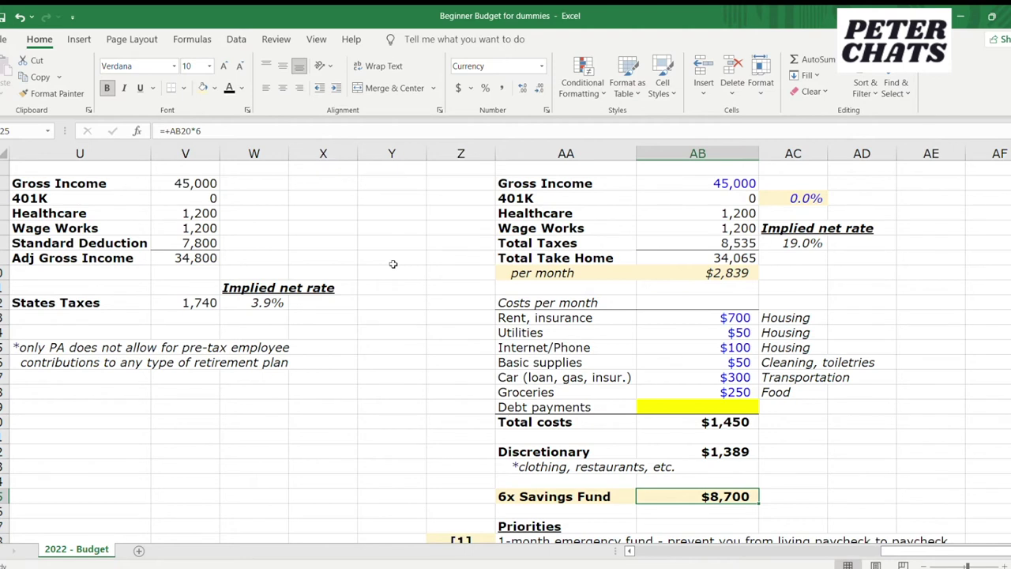
key(Left)
key(Right)
key(Left)
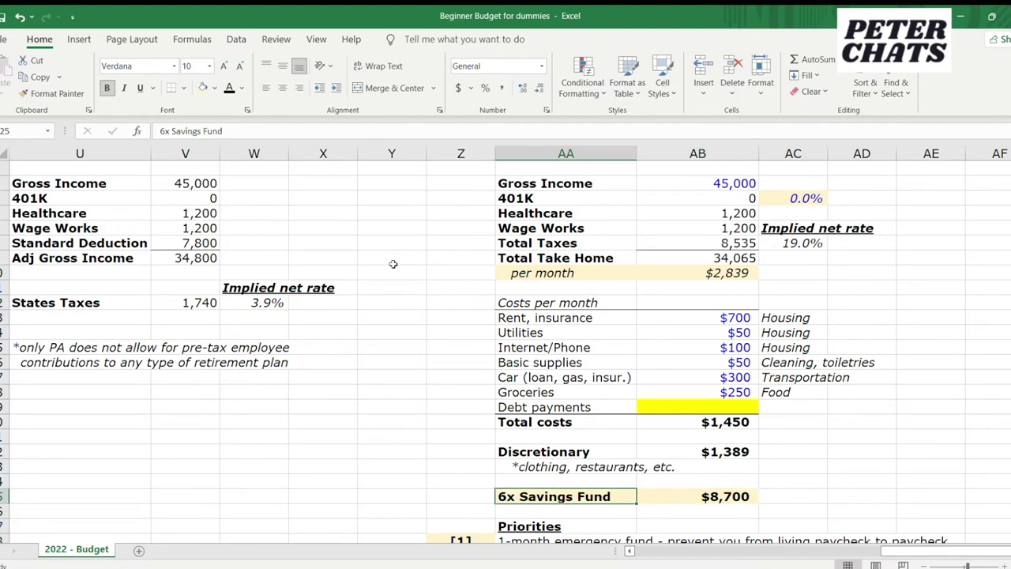
key(Down)
key(Up)
key(Right)
Select the 6x Savings Fund amount and its label.
key(Left)
key(Right)
key(Left)
key(Right)
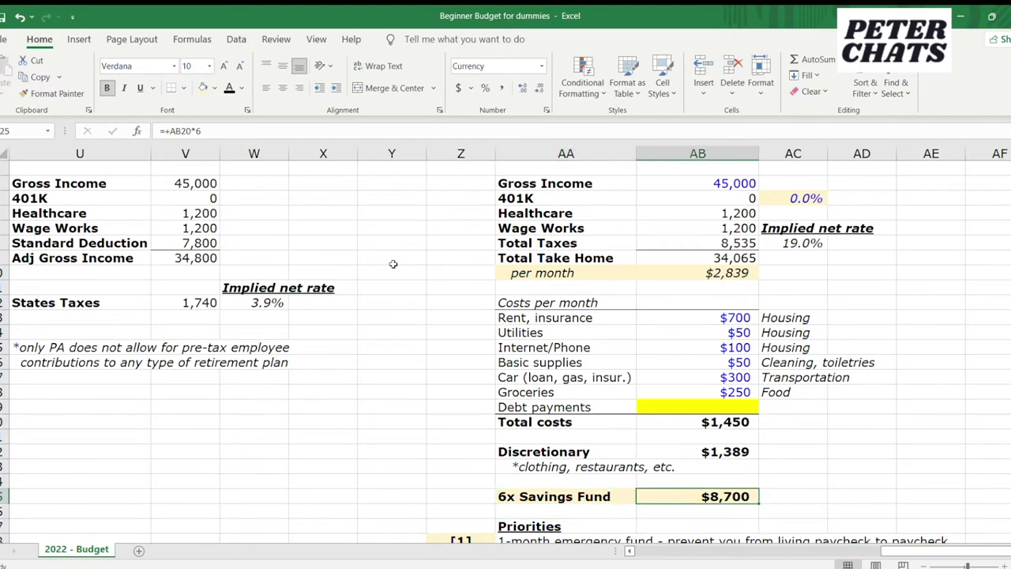
key(Left)
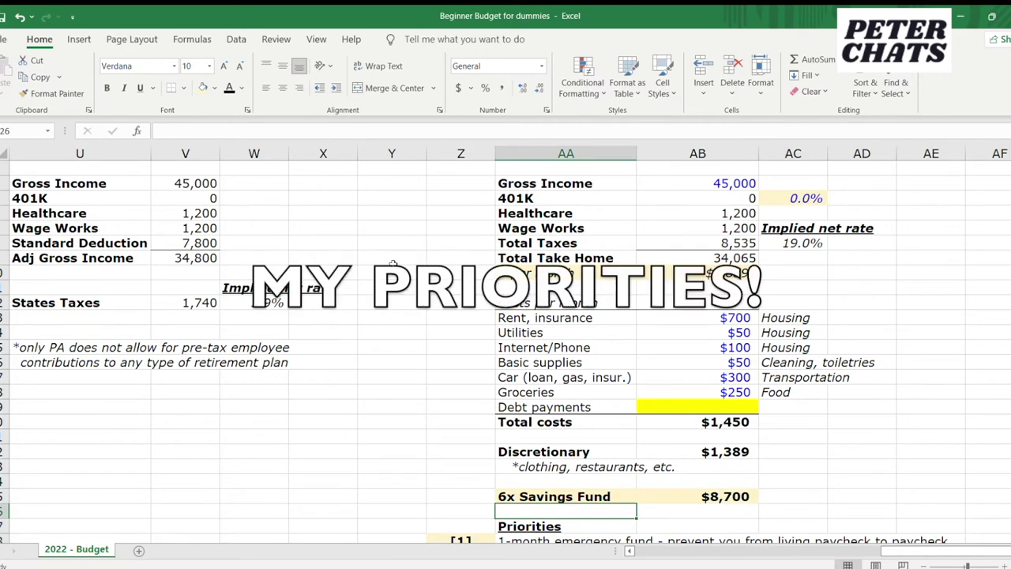
Scroll down to the Priorities list and select the 1-month emergency fund priority.
key(Right)
key(Down)
key(Down)
key(Down)
key(Down)
key(Down)
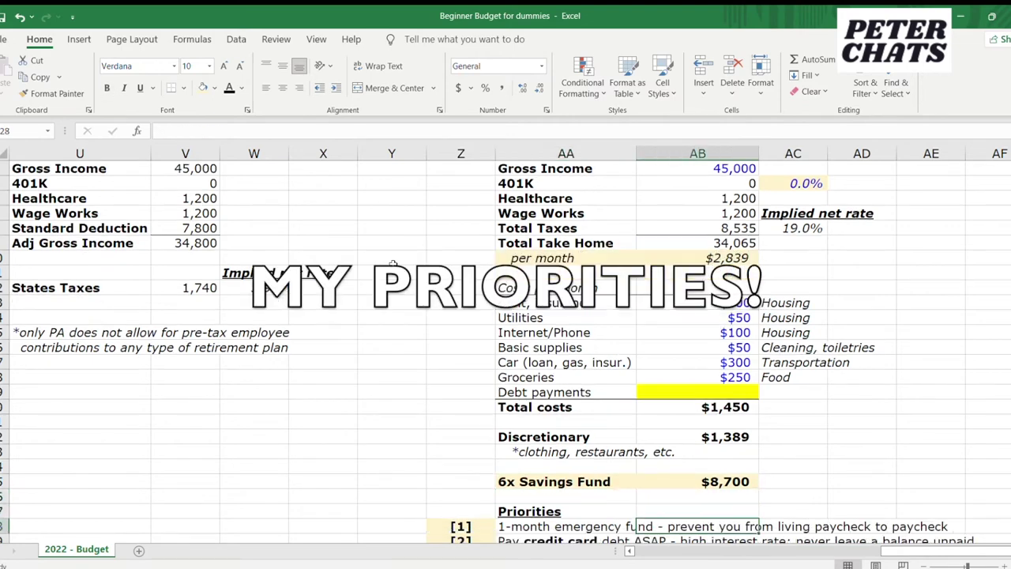
key(Down)
key(Down)
key(Down)
key(Down)
key(Down)
key(Down)
key(Down)
key(Down)
key(Down)
key(Down)
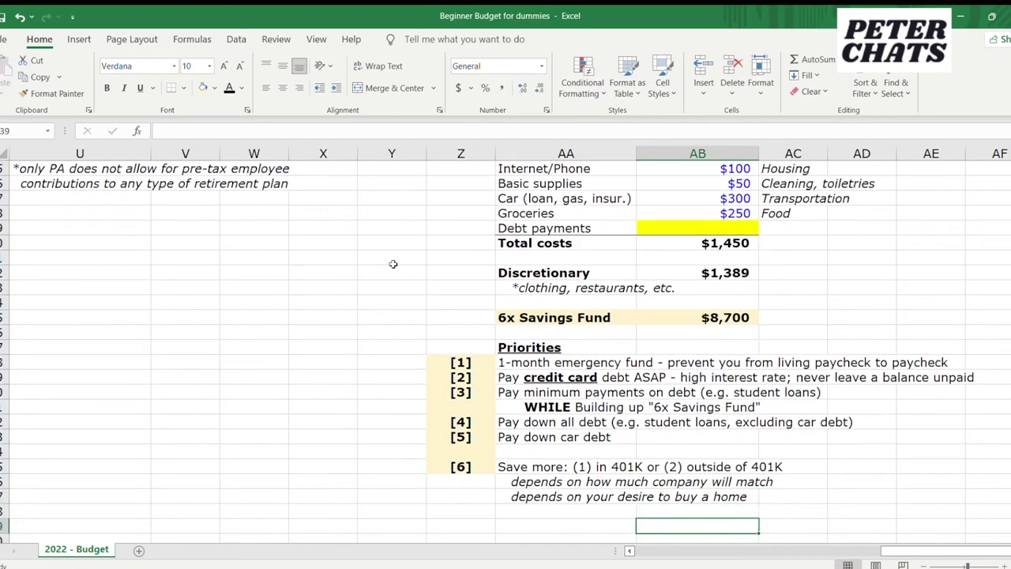
key(Left)
key(Up)
key(Up)
key(Up)
key(Up)
key(Up)
key(Up)
key(Up)
key(Up)
key(Up)
key(Up)
key(Up)
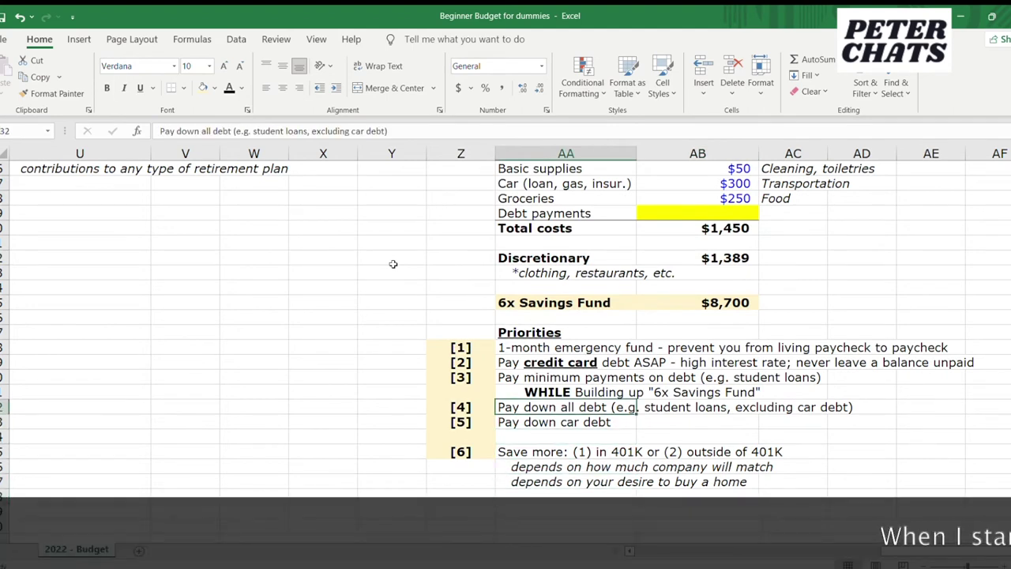
key(Up)
key(Up)
key(Down)
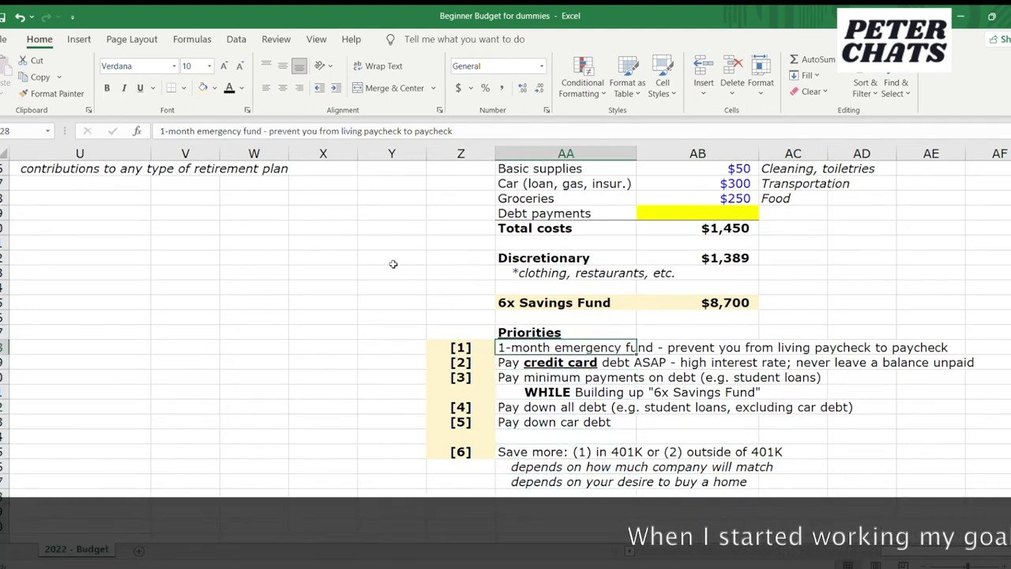
key(Left)
key(Right)
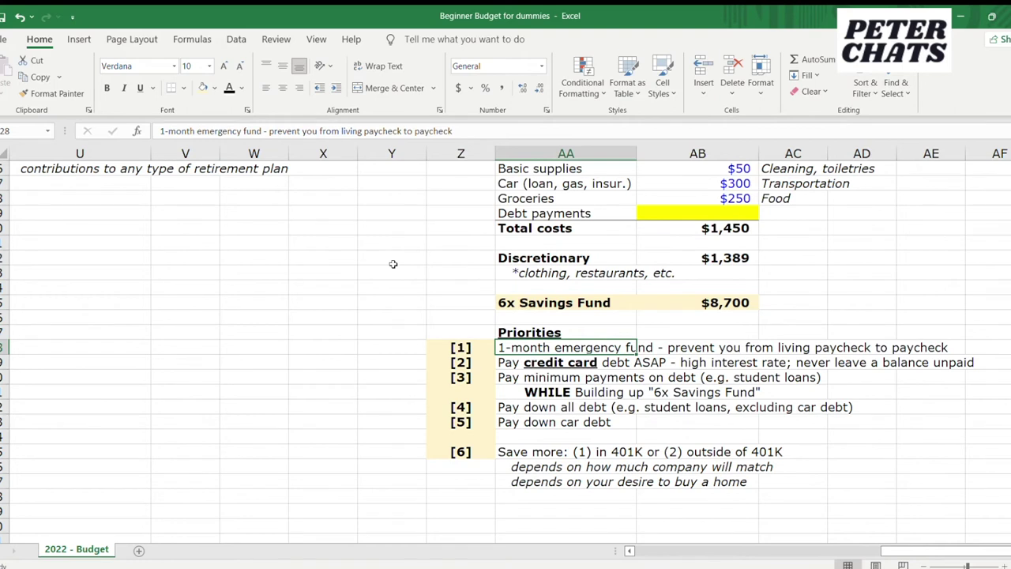
key(Down)
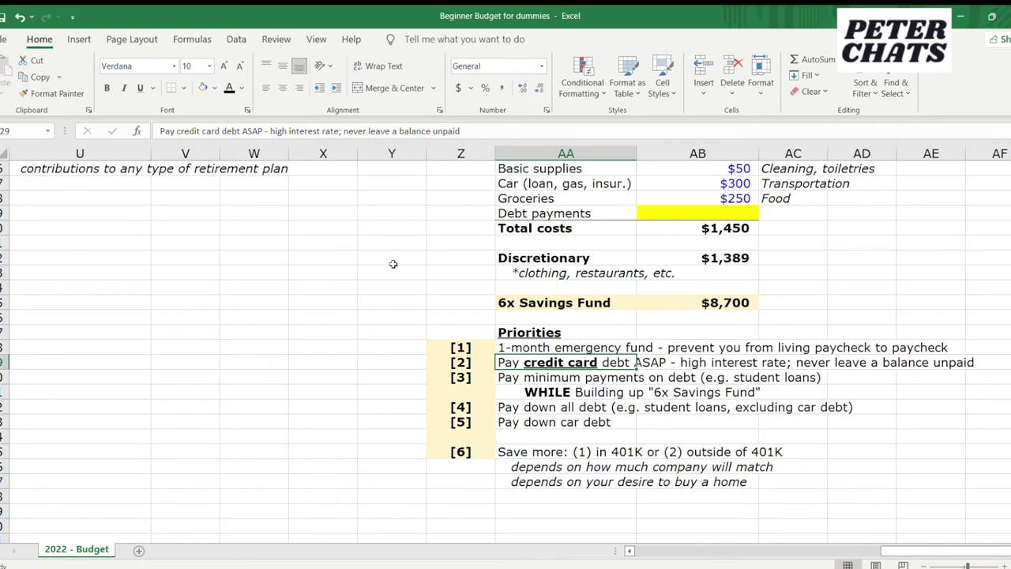
Jump back to the top with Page Up and select the 401K contribution percentage cell AC5.
key(Page_Up)
key(Down)
key(Right)
key(Right)
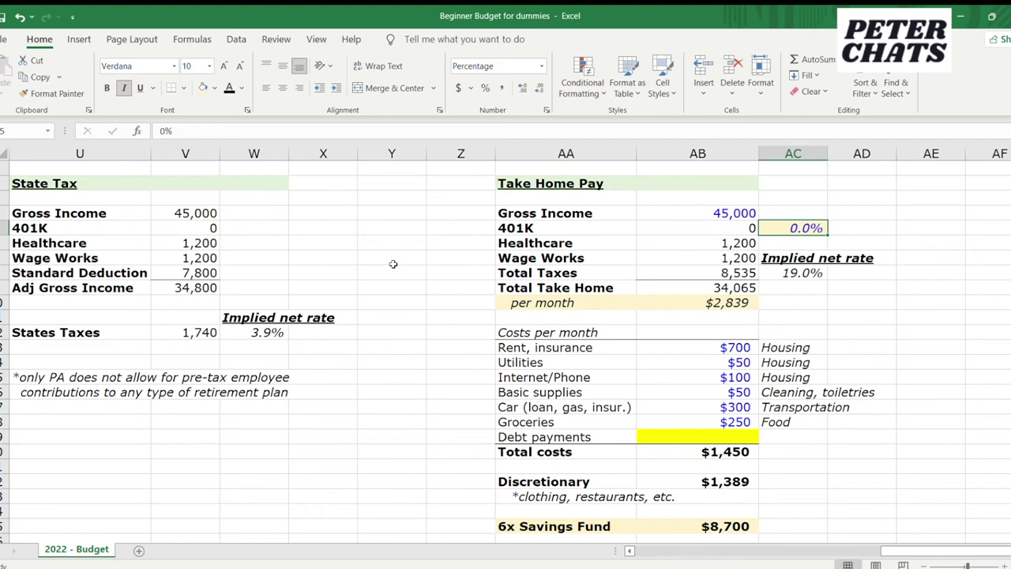
text(15)
key(Left)
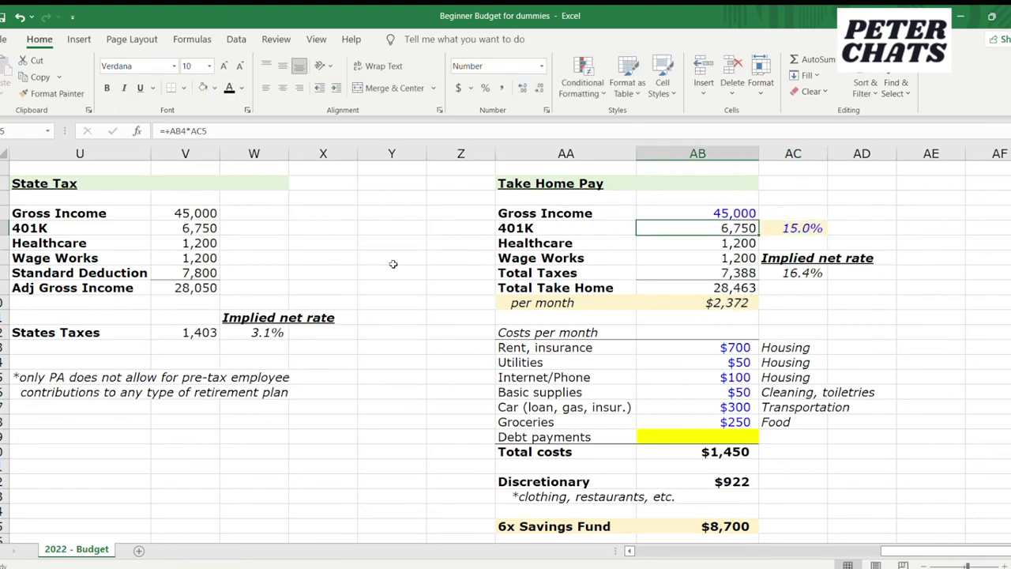
key(Left)
key(Up)
key(Down)
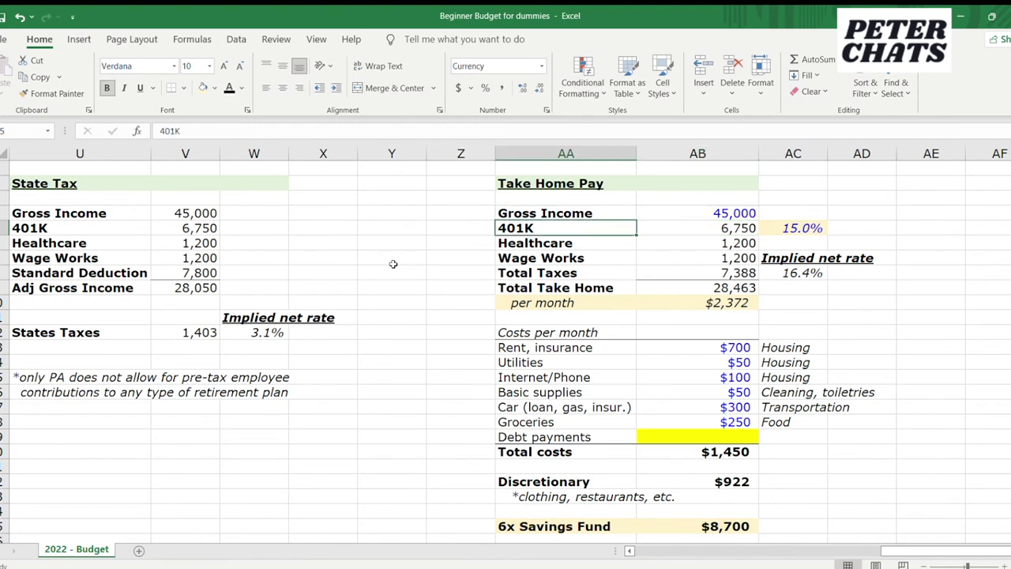
key(Right)
key(Down)
key(Down)
key(Down)
key(Down)
key(Down)
key(Down)
key(Down)
key(Down)
key(Down)
key(Down)
key(Down)
key(Down)
key(Down)
key(Down)
key(Down)
key(Down)
key(Down)
key(Down)
key(Down)
key(Down)
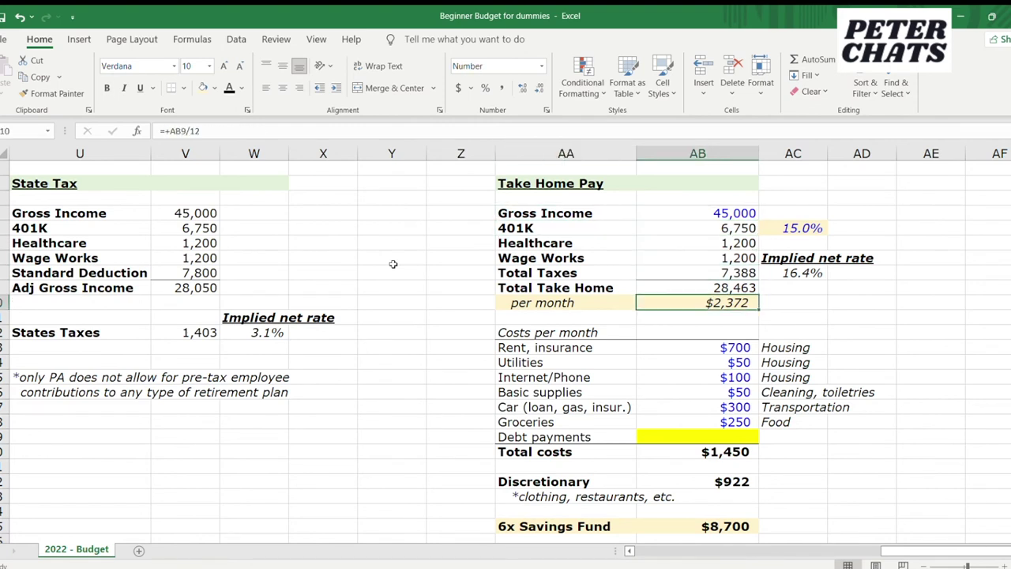
key(Left)
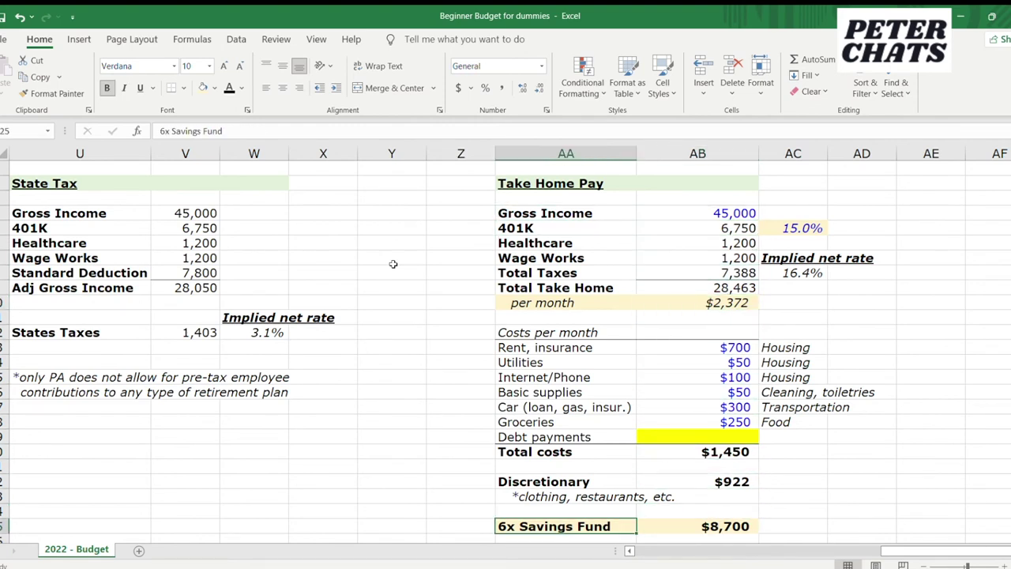
key(Right)
key(Up)
key(Up)
key(Up)
key(Up)
key(Up)
key(Up)
key(Up)
key(Up)
key(Up)
key(Up)
key(Up)
key(Up)
key(Up)
key(Up)
key(Up)
key(Up)
key(Up)
key(Up)
key(Up)
key(Up)
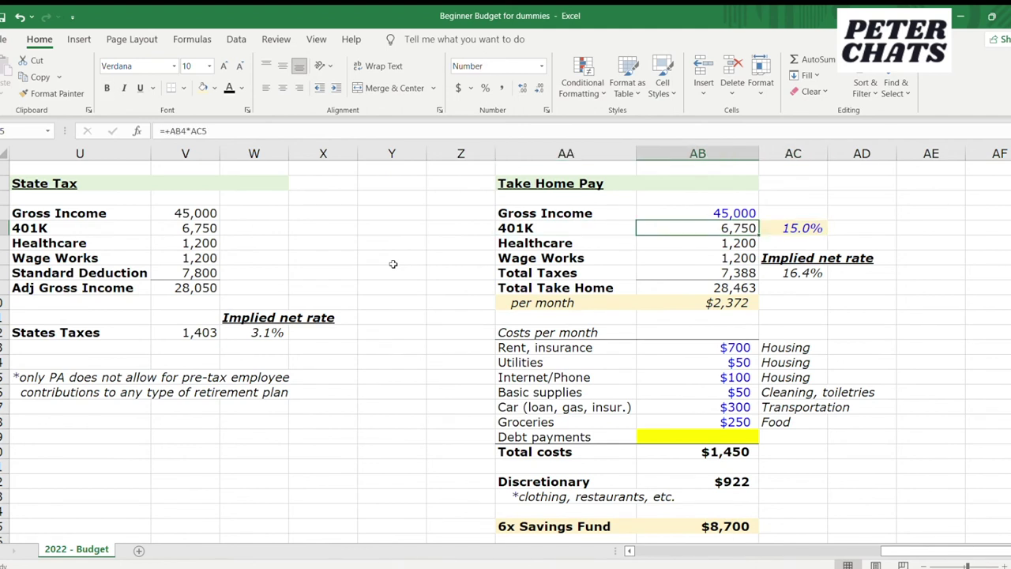
key(Right)
key(Down)
key(Down)
key(Left)
key(Down)
key(Down)
key(Down)
key(Up)
key(Up)
key(Up)
key(Right)
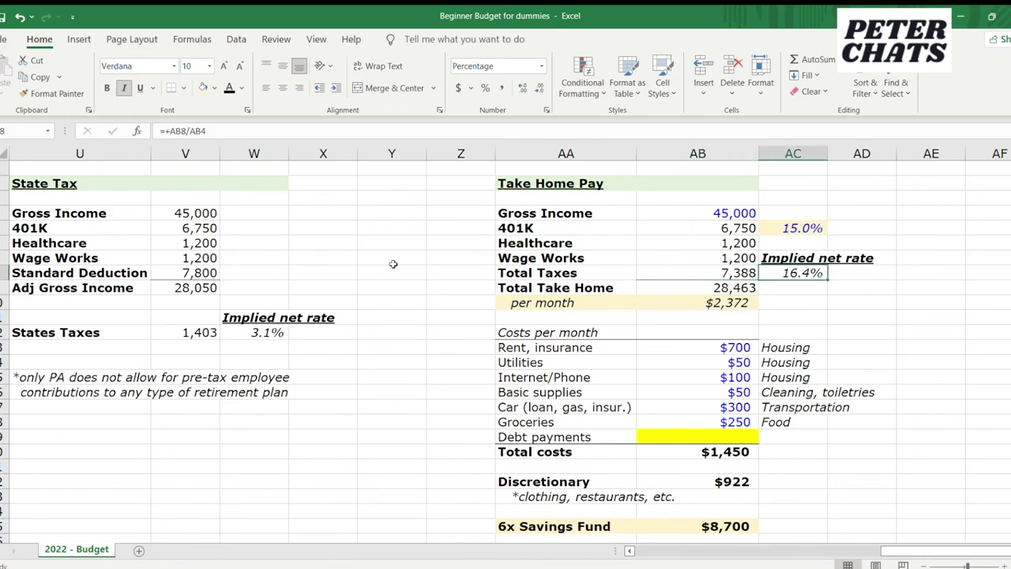
key(Left)
key(Up)
key(Right)
key(Up)
key(Up)
key(Up)
text(0)
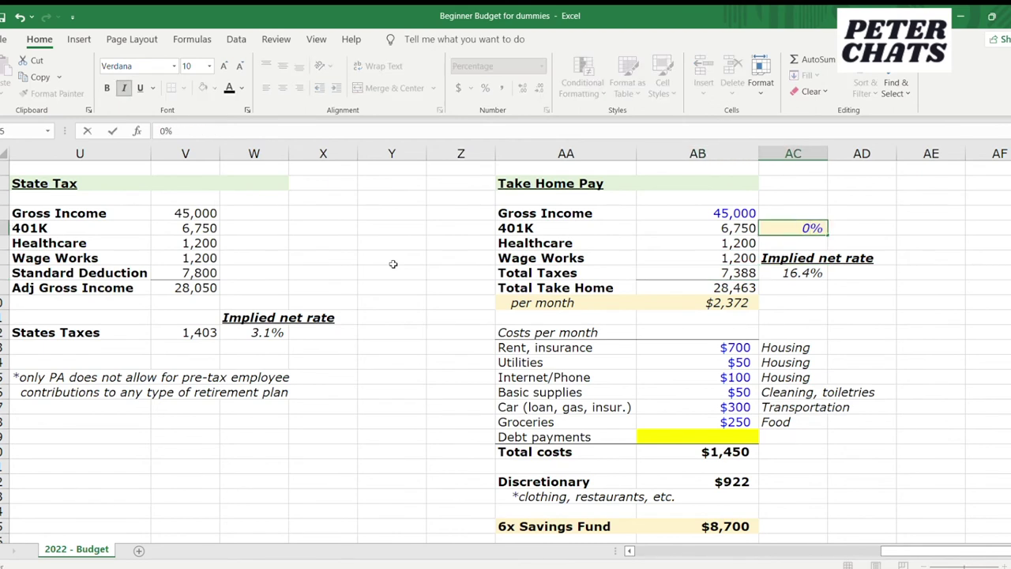
key(Return)
key(Down)
key(Left)
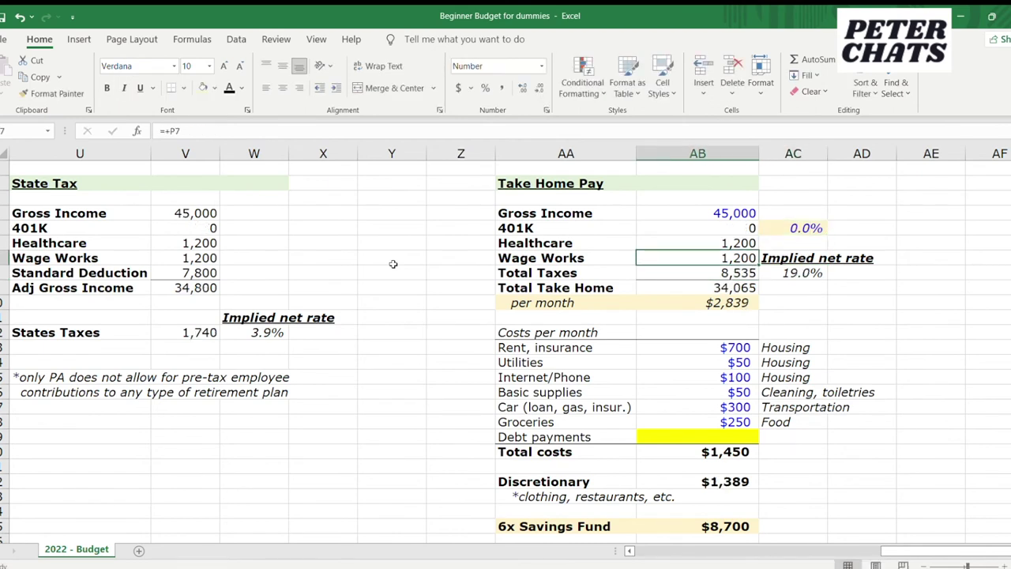
key(Down)
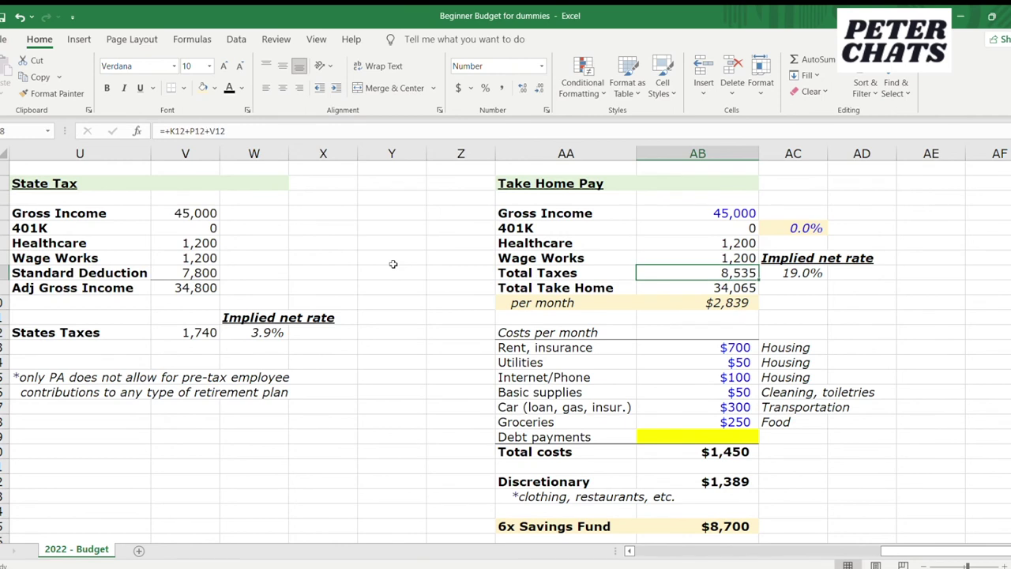
key(Right)
key(Up)
key(Up)
key(Up)
text(15)
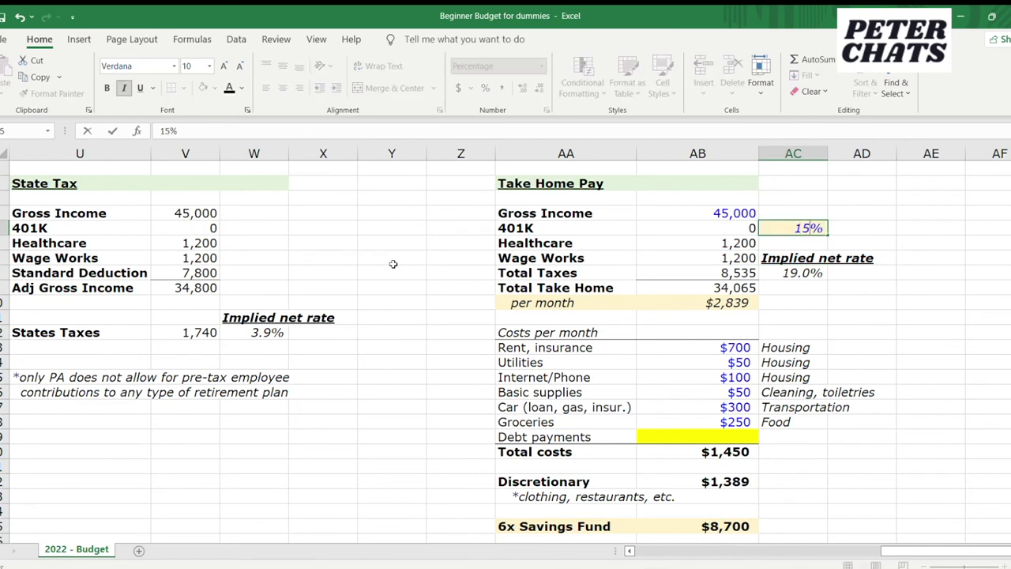
key(Return)
key(Down)
key(Left)
key(Down)
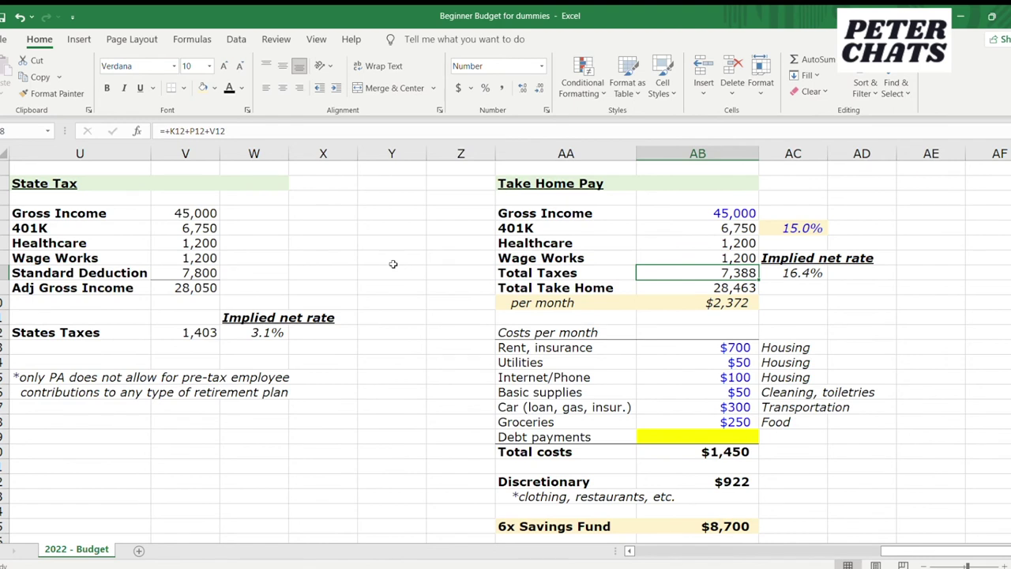
key(Right)
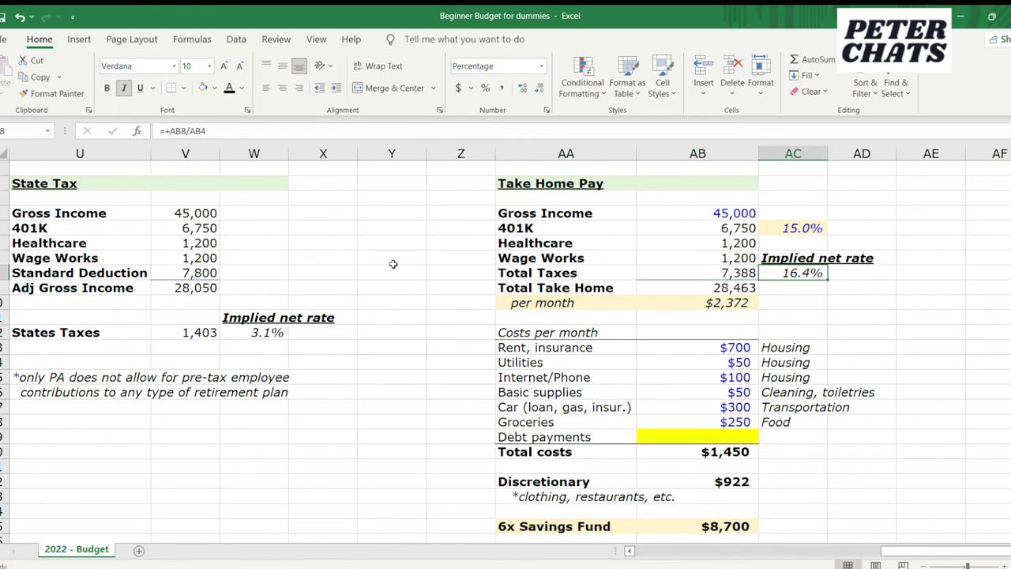
key(Left)
key(Up)
key(Up)
key(Up)
key(Left)
key(Right)
key(Left)
key(Right)
key(Left)
key(Right)
key(Left)
key(Right)
key(Left)
key(Down)
key(Down)
key(Down)
key(Down)
key(Down)
key(Down)
key(Down)
key(Down)
key(Down)
key(Down)
key(Down)
key(Down)
key(Down)
key(Down)
key(Down)
key(Down)
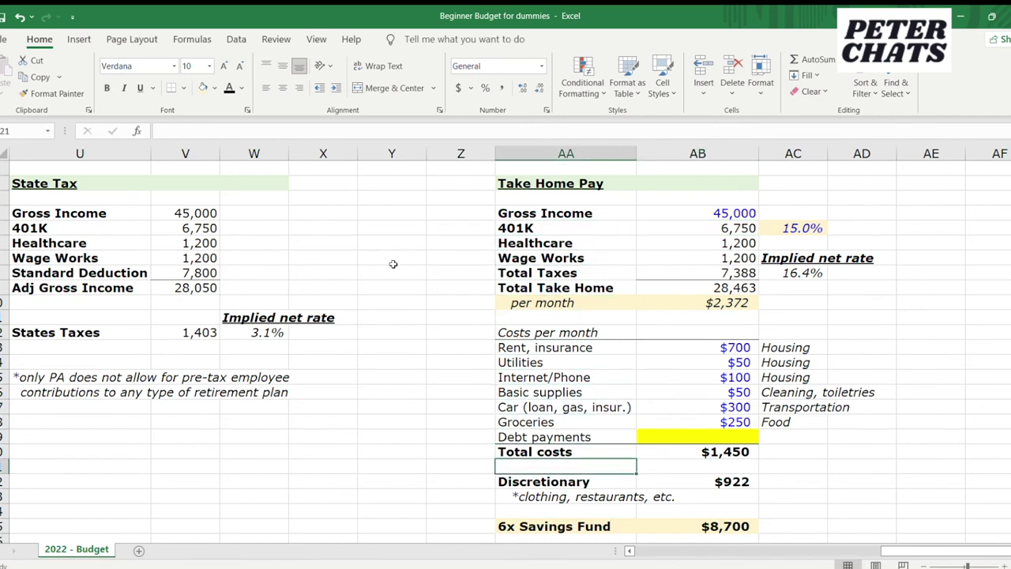
key(Right)
key(Down)
key(Left)
key(Right)
key(Down)
key(Left)
key(Up)
key(Right)
key(Down)
key(Left)
key(Up)
key(Right)
key(Down)
key(Left)
key(Up)
key(Right)
key(Down)
key(Down)
key(Down)
key(Down)
key(Up)
key(Up)
key(Up)
key(Up)
key(Up)
key(Up)
key(Up)
key(Up)
key(Up)
key(Up)
key(Up)
key(Up)
key(Up)
key(Up)
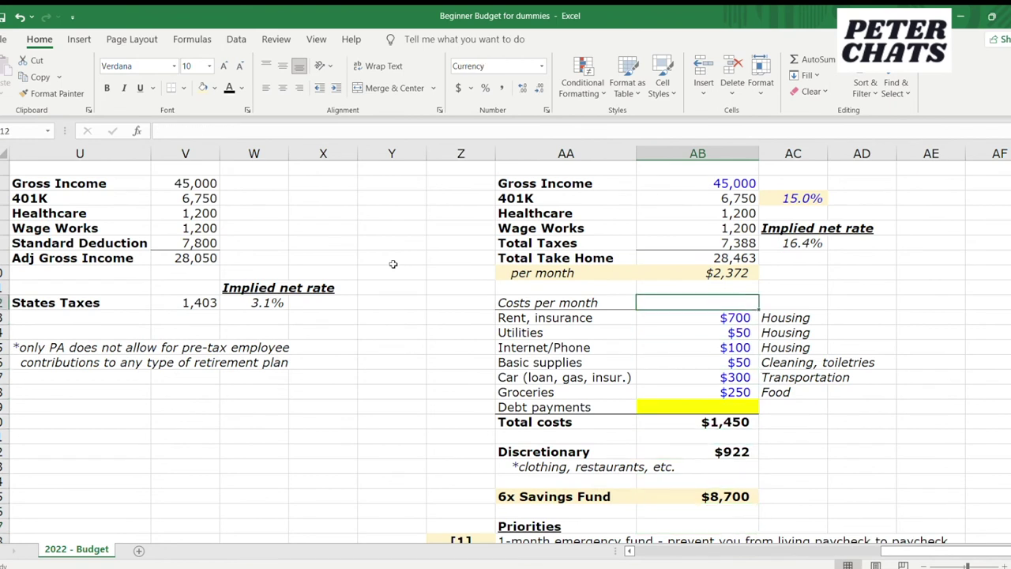
key(Up)
key(Up)
key(Up)
key(Up)
key(Up)
key(Up)
key(Up)
key(Up)
key(Up)
key(Up)
key(Down)
key(Down)
key(Down)
key(Down)
key(Down)
key(Down)
key(Down)
key(Down)
key(Down)
key(Down)
key(Down)
key(Down)
key(Down)
key(Down)
key(Down)
key(Down)
key(Down)
key(Down)
key(Down)
key(Down)
key(Left)
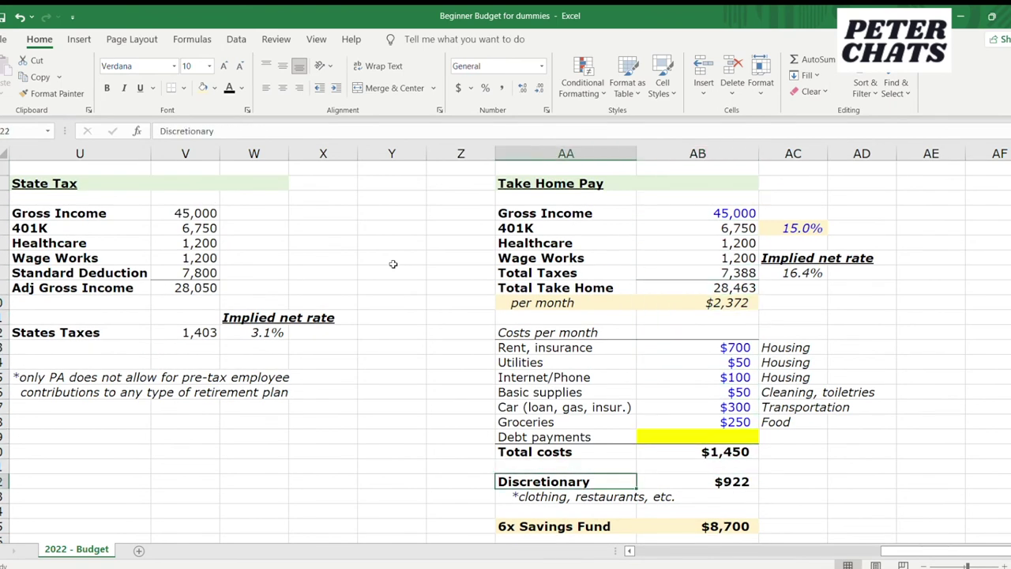
key(Right)
key(Up)
key(Up)
key(Up)
key(Up)
key(Up)
key(Up)
key(Up)
key(Up)
key(Up)
key(Up)
key(Up)
key(Up)
key(Up)
key(Up)
key(Left)
key(Up)
key(Up)
key(Up)
key(Right)
key(Down)
key(Down)
key(Down)
key(Down)
key(Down)
key(Down)
key(Down)
key(Down)
key(Down)
key(Down)
key(Down)
key(Down)
key(Down)
key(Down)
key(Down)
key(Down)
key(Down)
key(Down)
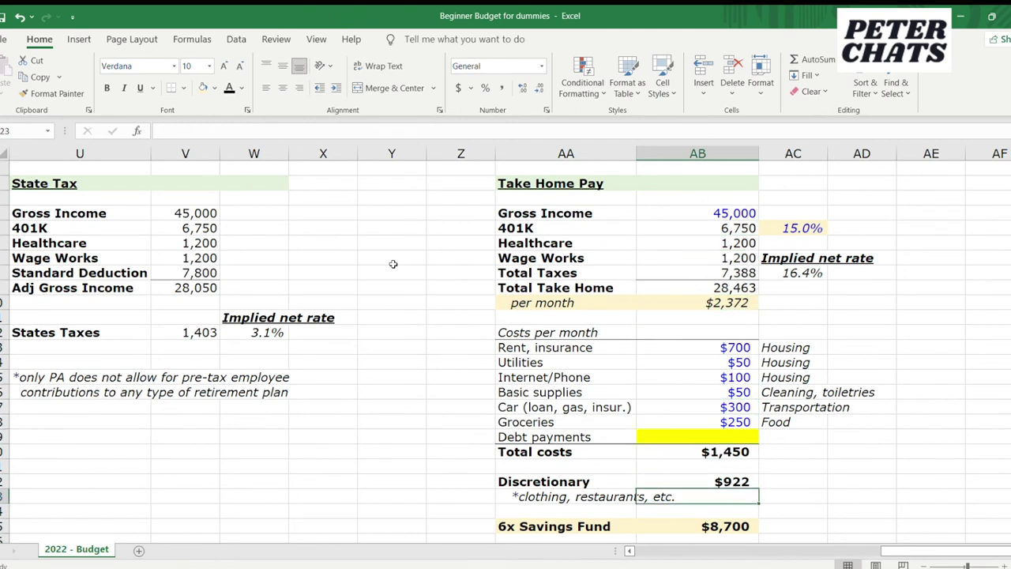
key(Up)
key(Left)
key(Right)
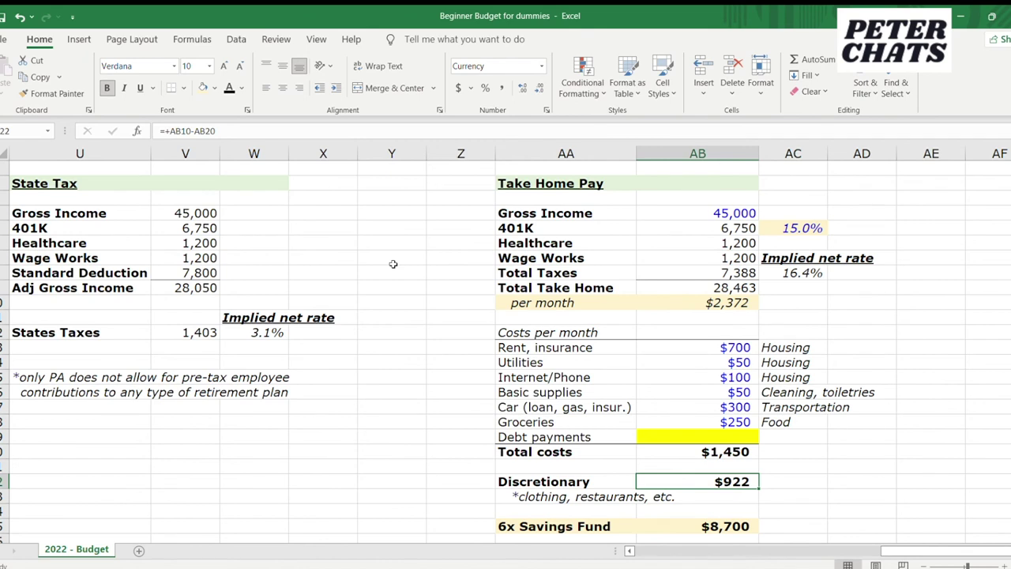
key(Left)
key(Down)
key(Right)
key(Up)
key(Left)
key(Down)
key(Up)
key(Right)
key(Down)
key(Down)
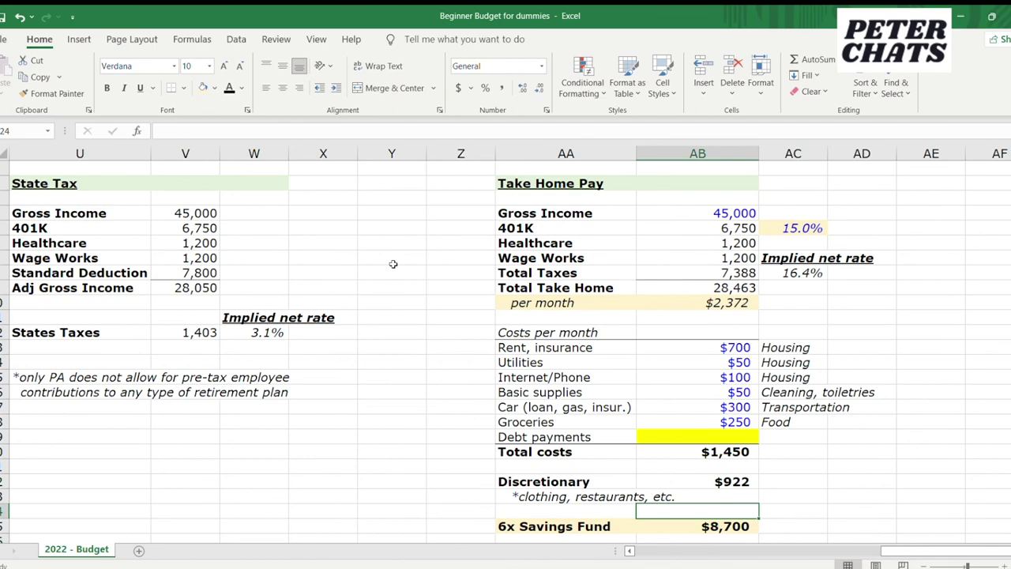
key(Down)
scroll(392, 264, down, 3)
key(Up)
key(Up)
key(Up)
key(Up)
key(Up)
key(Up)
key(Up)
key(Up)
key(Up)
key(Up)
key(Up)
key(Up)
key(Up)
key(Up)
key(Up)
key(Up)
key(Up)
key(Up)
key(Up)
key(Up)
key(Up)
key(Up)
key(Up)
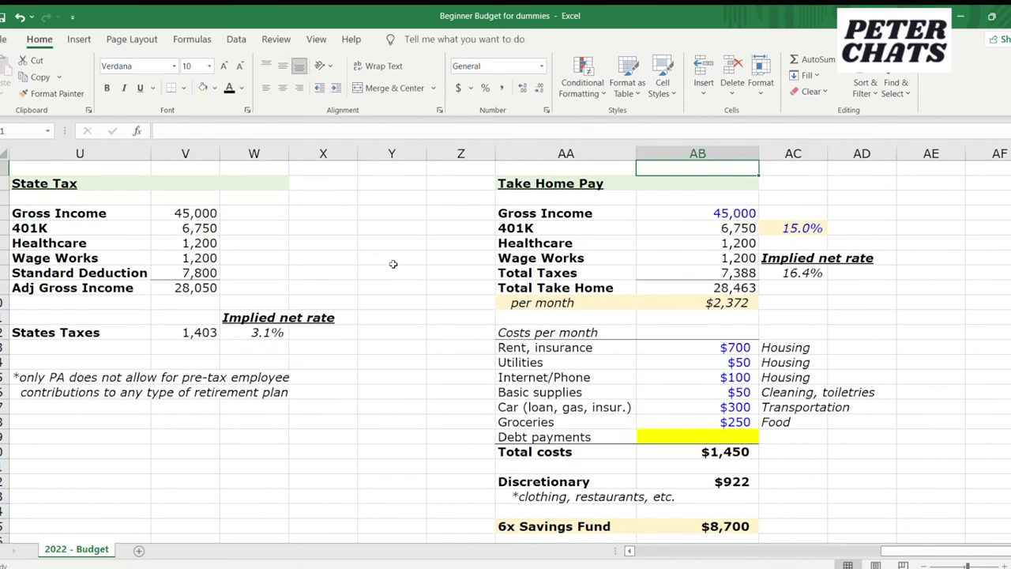
key(Left)
key(Down)
key(Down)
key(Down)
key(Down)
key(Down)
key(Down)
key(Down)
key(Down)
key(Down)
key(Down)
key(Down)
key(Down)
key(Down)
key(Down)
key(Down)
key(Down)
key(Down)
key(Down)
key(Down)
key(Down)
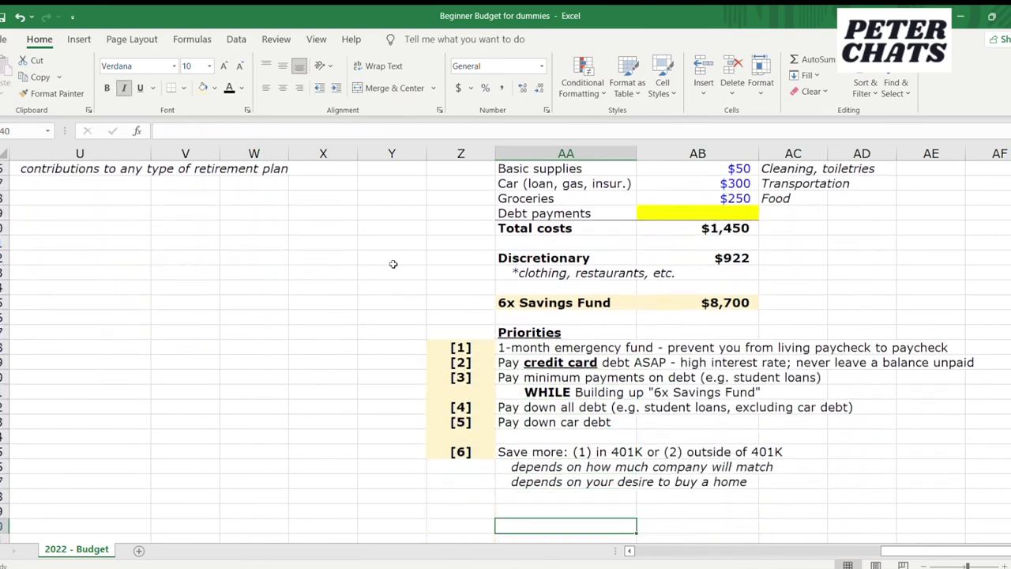
key(Down)
key(Down)
key(Down)
key(Down)
key(Up)
key(Up)
key(Up)
key(Up)
key(Up)
key(Up)
key(Up)
key(Up)
key(Up)
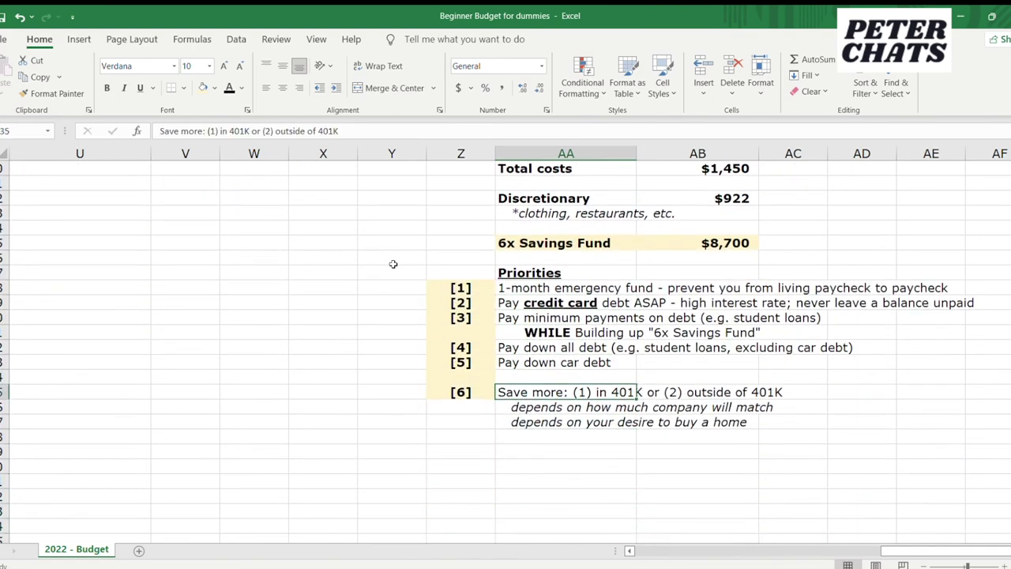
key(Up)
key(Up)
key(Up)
key(Up)
key(Up)
key(Up)
key(Up)
key(Up)
key(Up)
key(Up)
key(Up)
key(Up)
key(Up)
key(Up)
key(Up)
key(Up)
key(Up)
key(Up)
key(Up)
key(Up)
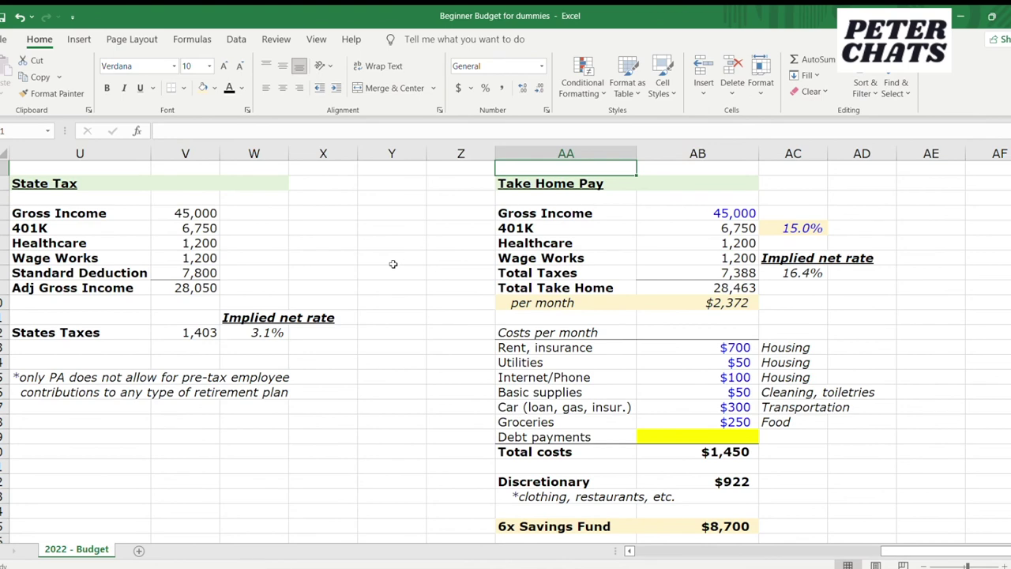
key(Right)
key(Down)
key(Down)
key(Down)
key(Down)
key(Down)
key(Down)
key(Down)
key(Down)
key(Down)
key(Down)
key(Down)
key(Down)
key(Down)
key(Down)
key(Down)
key(Down)
key(Down)
key(Down)
key(Down)
key(Down)
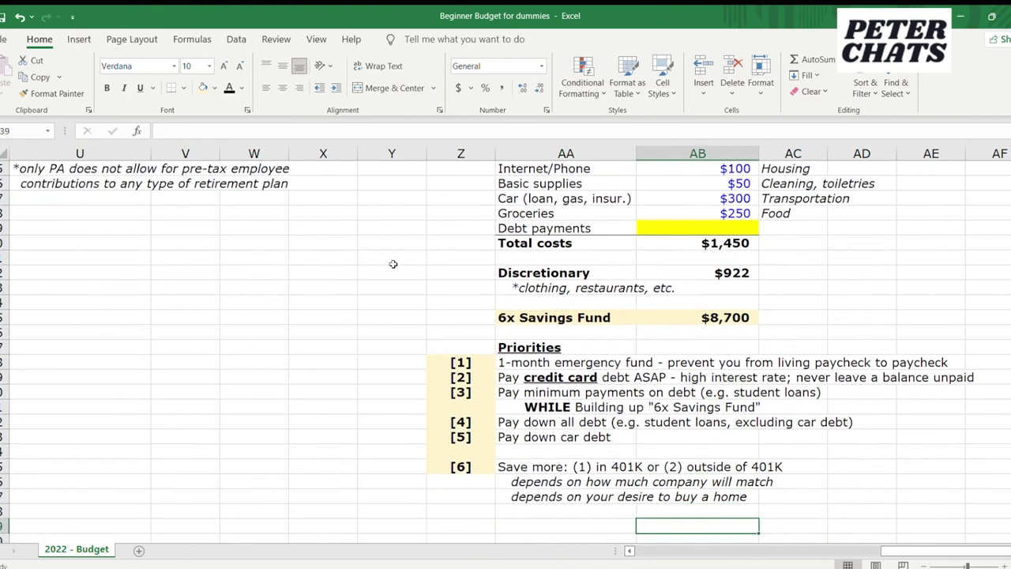
key(Down)
key(Up)
key(Up)
key(Up)
key(Up)
key(Up)
key(Up)
key(Up)
key(Up)
key(Up)
key(Up)
key(Up)
key(Up)
key(Up)
key(Up)
key(Up)
key(Up)
key(Up)
key(Left)
key(Left)
key(Down)
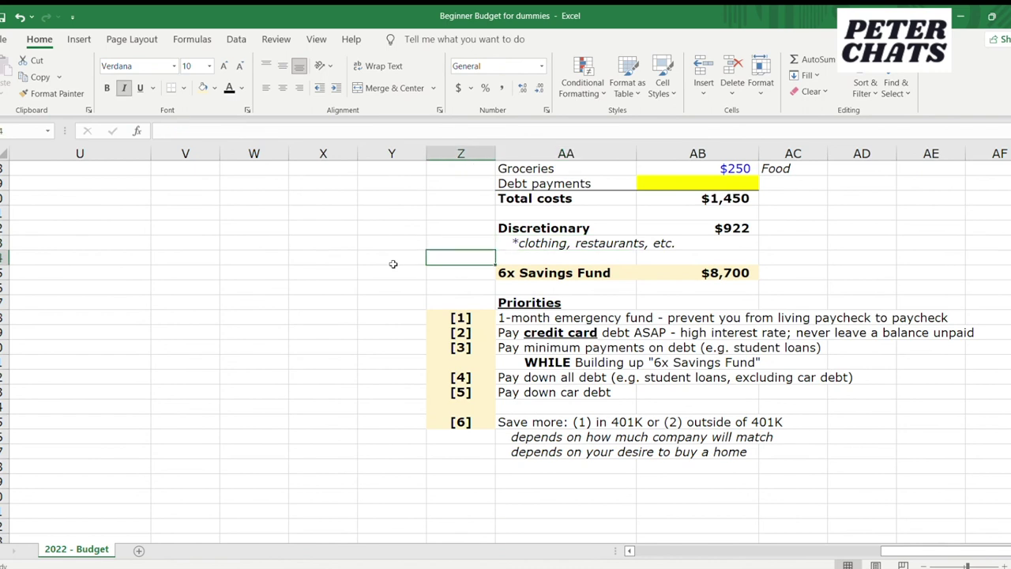
key(Right)
key(Down)
key(Right)
key(Left)
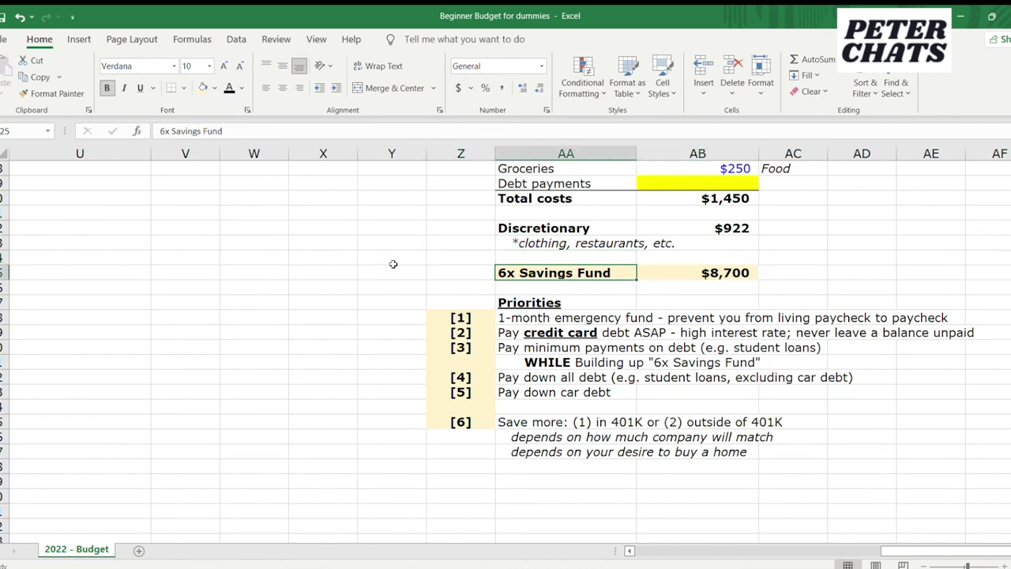
key(Down)
key(Down)
key(Down)
key(Up)
key(Down)
key(Down)
key(Down)
key(Down)
key(Down)
key(Down)
key(Down)
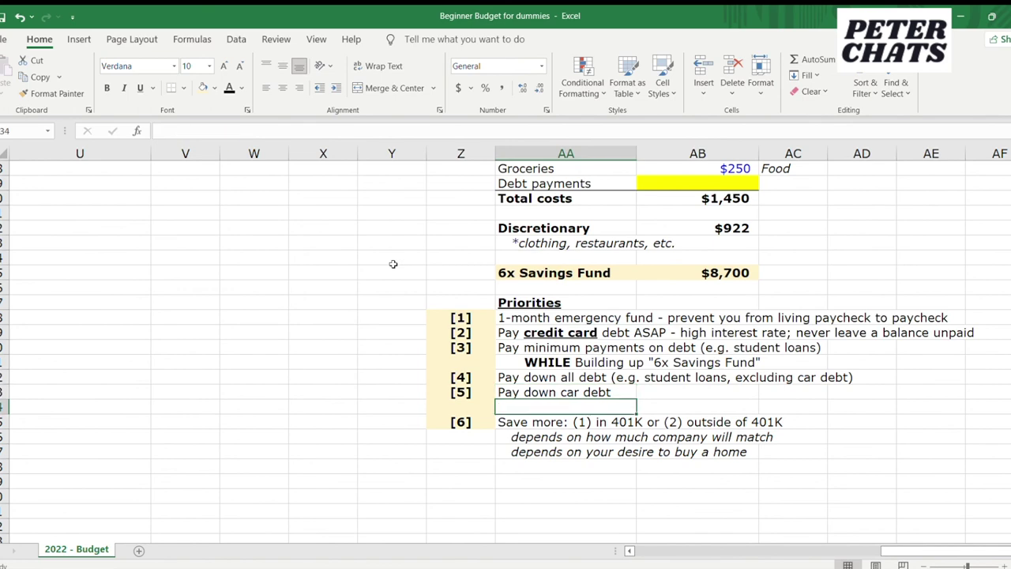
key(Down)
key(Down)
key(Down)
key(Up)
key(Up)
key(Up)
key(Up)
key(Up)
key(Up)
key(Up)
key(Up)
key(Up)
key(Up)
key(Up)
key(Up)
key(Up)
key(Up)
key(Up)
key(Up)
key(Up)
key(Up)
key(Up)
key(Up)
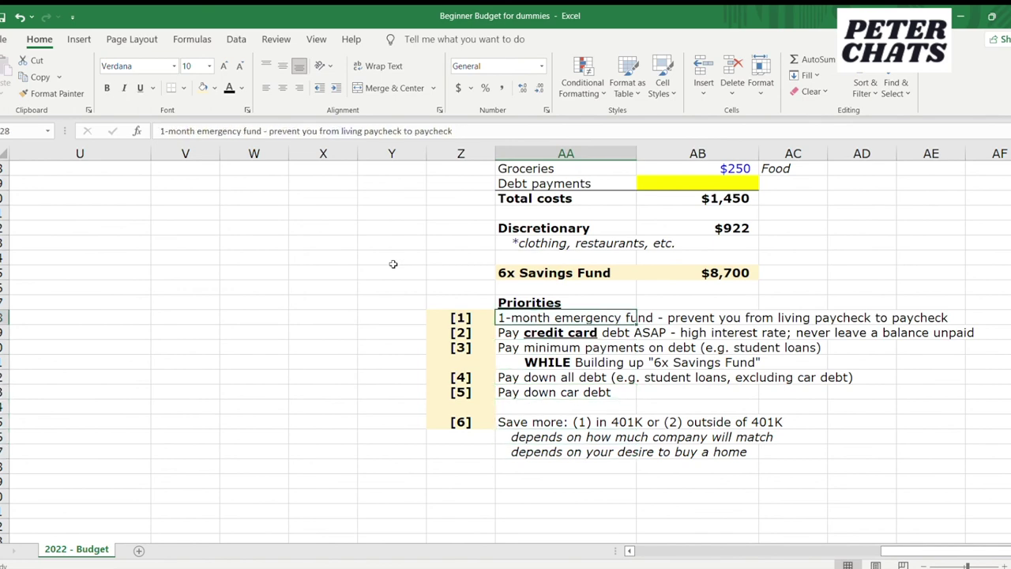
key(Up)
key(Up)
key(Up)
key(Up)
key(Up)
key(Up)
key(Up)
key(Up)
key(Up)
key(Up)
key(Up)
key(Up)
key(Down)
key(Down)
key(Down)
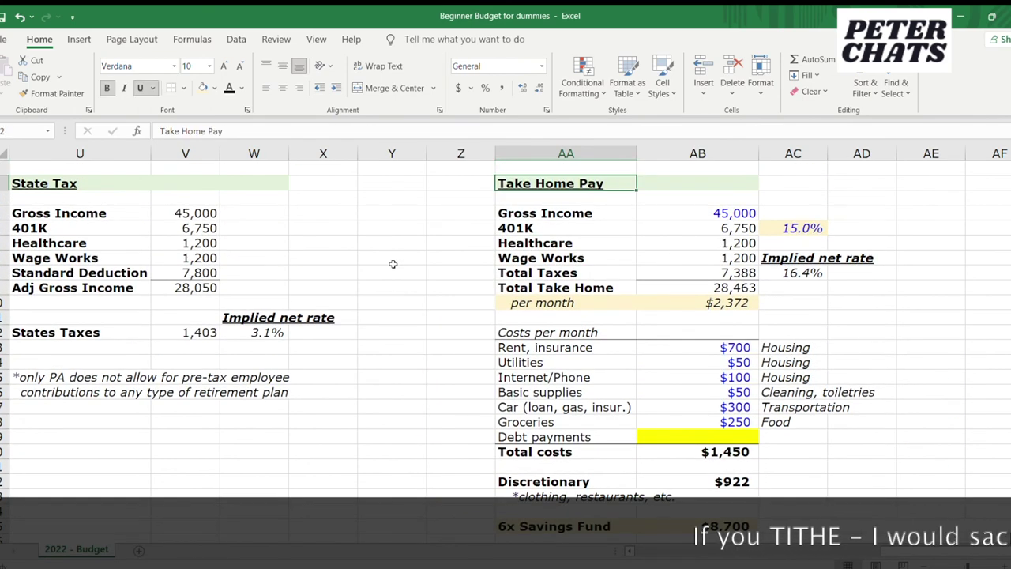
key(Down)
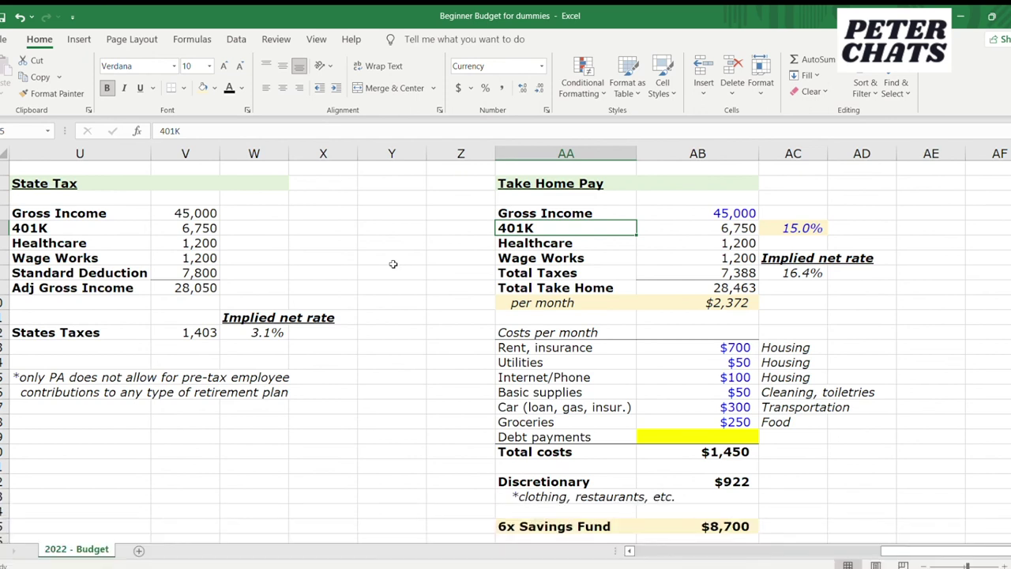
key(Down)
key(Down)
key(Down)
key(Down)
key(Down)
key(Down)
key(Down)
key(Down)
key(Down)
key(Down)
key(Down)
key(Down)
key(Down)
key(Down)
key(Down)
key(Down)
key(Down)
key(Down)
key(Down)
key(Down)
key(Down)
key(Up)
key(Up)
key(Up)
key(Up)
key(Up)
key(Up)
key(Up)
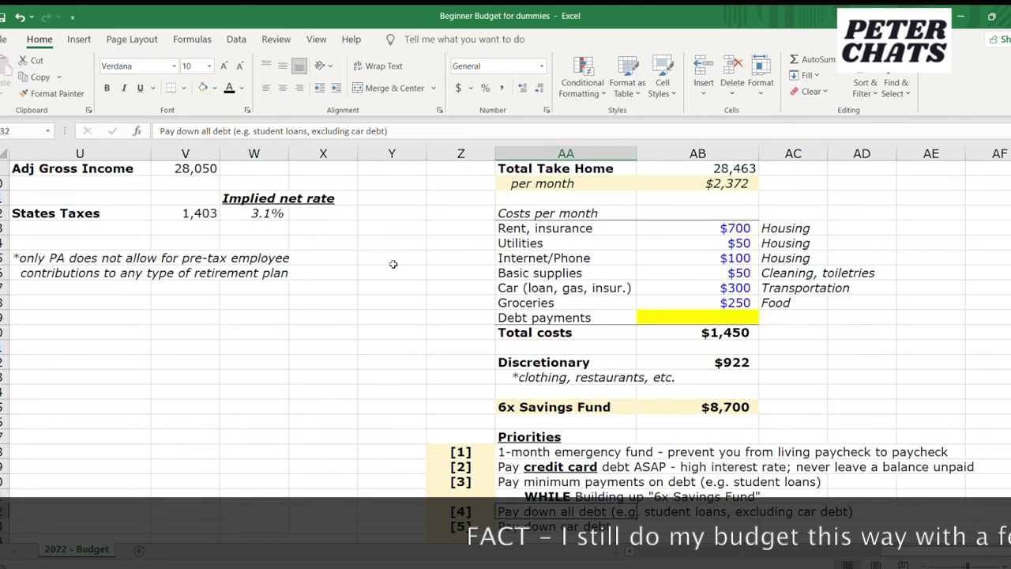
key(Up)
key(Up)
key(Up)
key(Up)
key(Up)
key(Up)
key(Up)
key(Up)
key(Up)
key(Up)
key(Up)
key(Up)
key(Up)
key(Up)
key(Up)
key(Up)
key(Up)
key(Up)
key(Up)
key(Up)
key(Right)
key(Down)
key(Down)
key(Down)
key(Down)
key(Down)
key(Down)
key(Down)
key(Down)
key(Down)
key(Down)
key(Down)
key(Down)
key(Left)
key(Down)
key(Down)
key(Down)
key(Right)
key(Right)
key(Up)
key(Up)
key(Up)
key(Left)
key(Left)
key(Left)
key(Up)
key(Right)
key(Down)
key(Down)
key(Down)
key(Down)
key(Down)
key(Down)
key(Down)
key(Down)
key(Down)
key(Down)
key(Right)
key(Right)
key(Left)
key(Up)
key(Left)
key(Right)
key(Down)
key(Left)
key(Up)
key(Right)
key(Down)
key(Left)
key(Up)
key(Right)
key(Down)
key(Left)
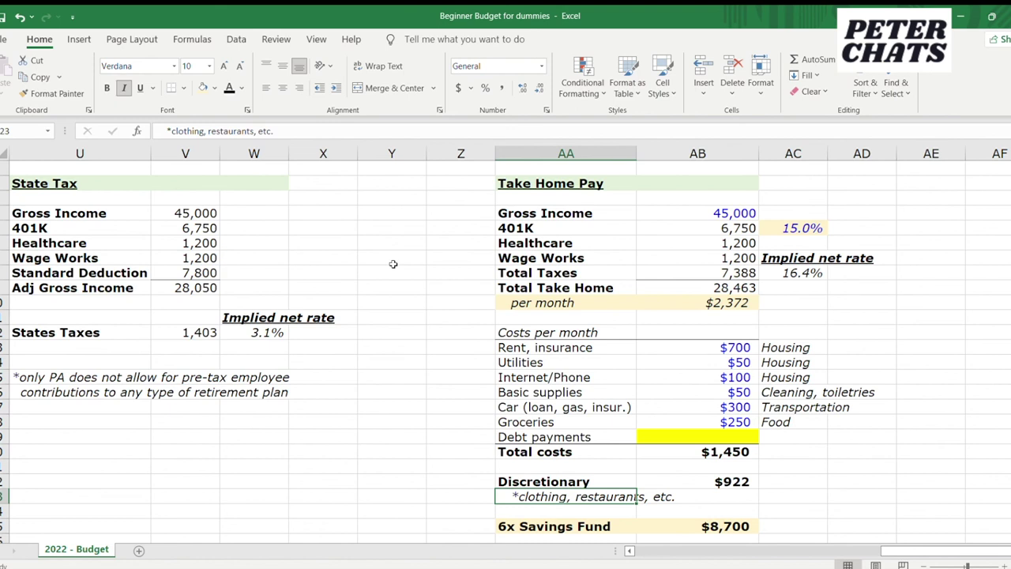